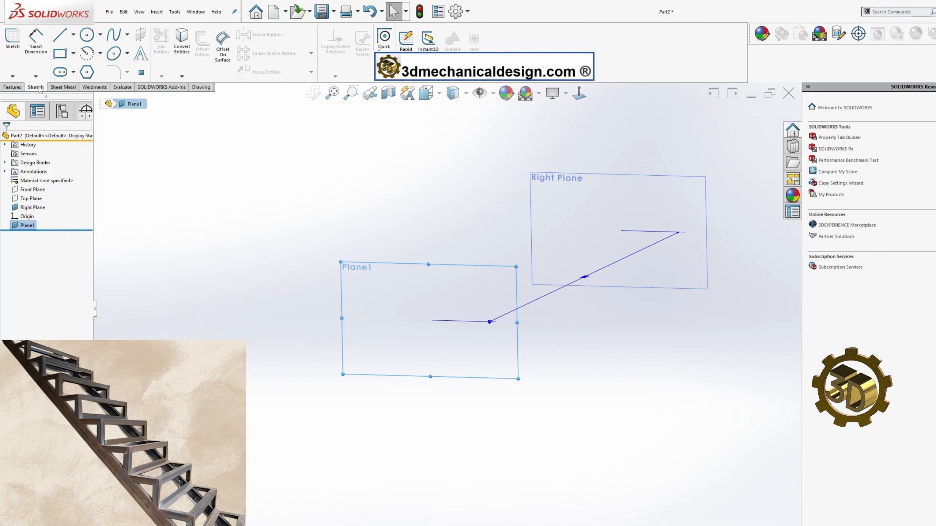
Start a 3D sketch and draw a diagonal stringer line about 5.6 in long on Plane1, sloping up from the plane's middle.
click(13, 76)
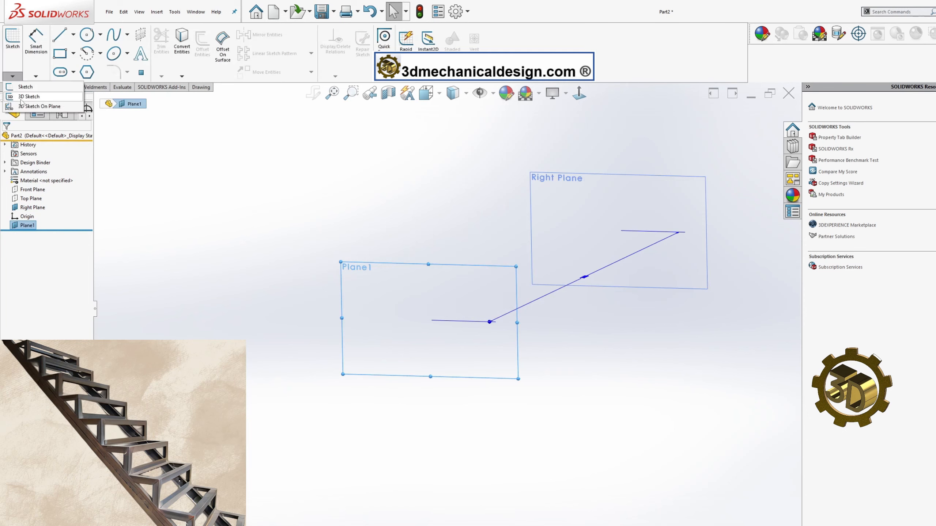
click(24, 99)
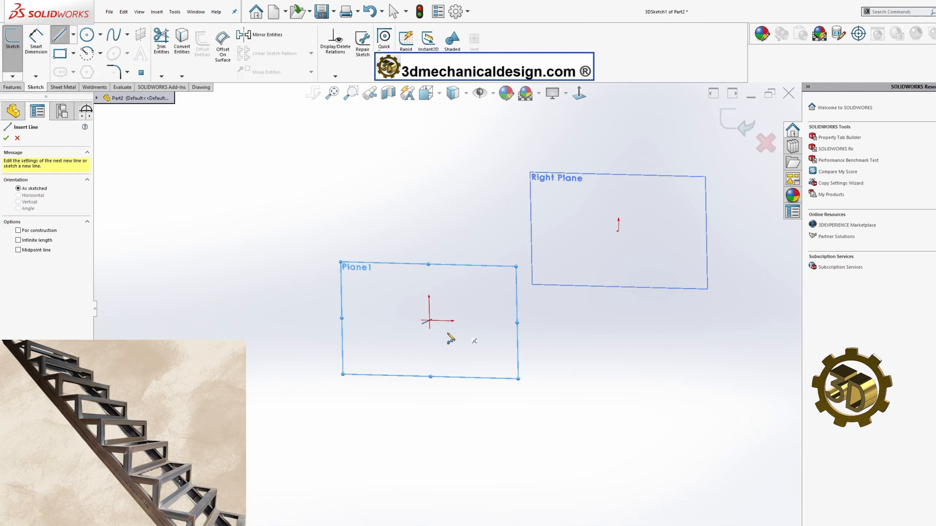
click(415, 334)
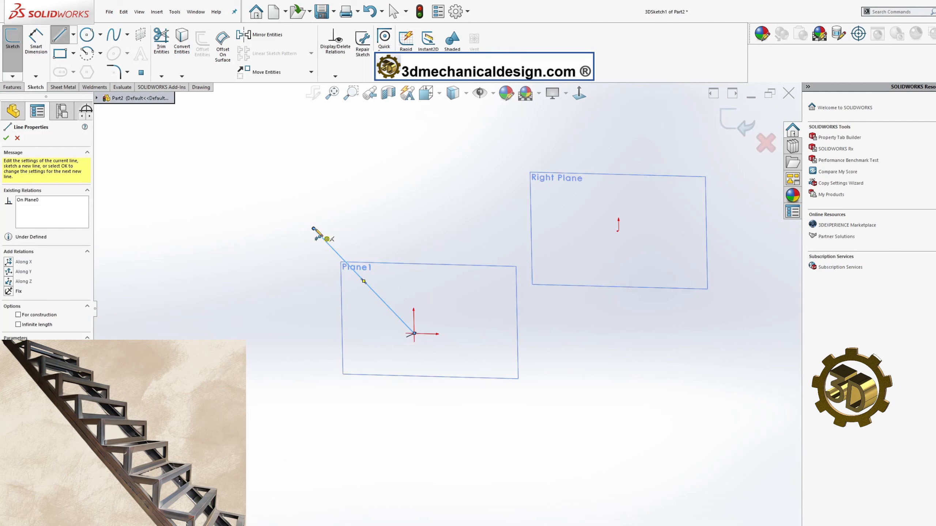
Draw a construction centerline from the origin to the lower end of the diagonal stringer line.
click(73, 34)
click(66, 60)
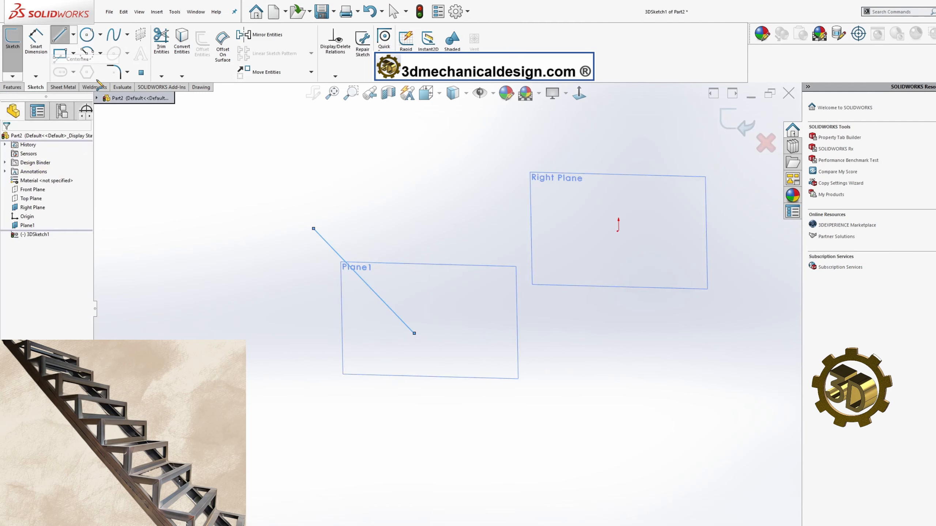
click(619, 231)
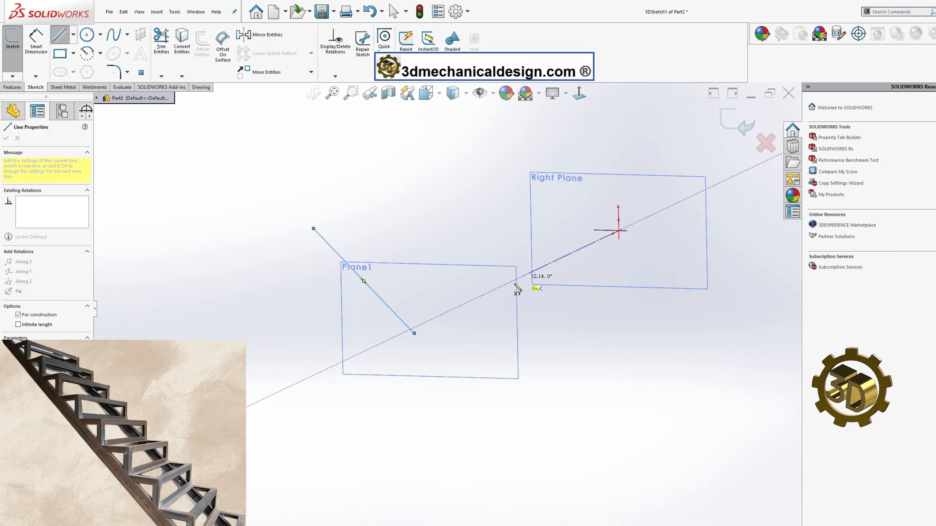
click(414, 334)
key(Escape)
Add a perpendicular relation between the centerline and Plane1.
click(444, 321)
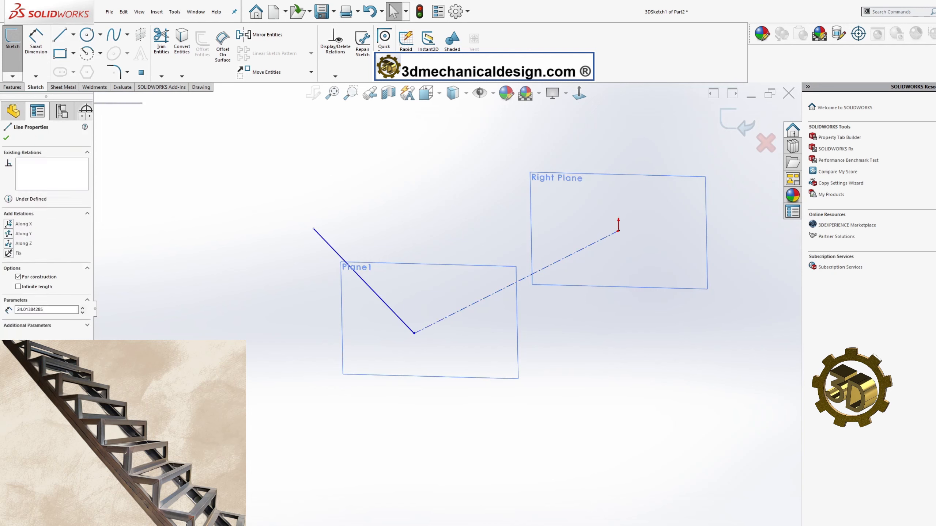
ctrl+click(424, 296)
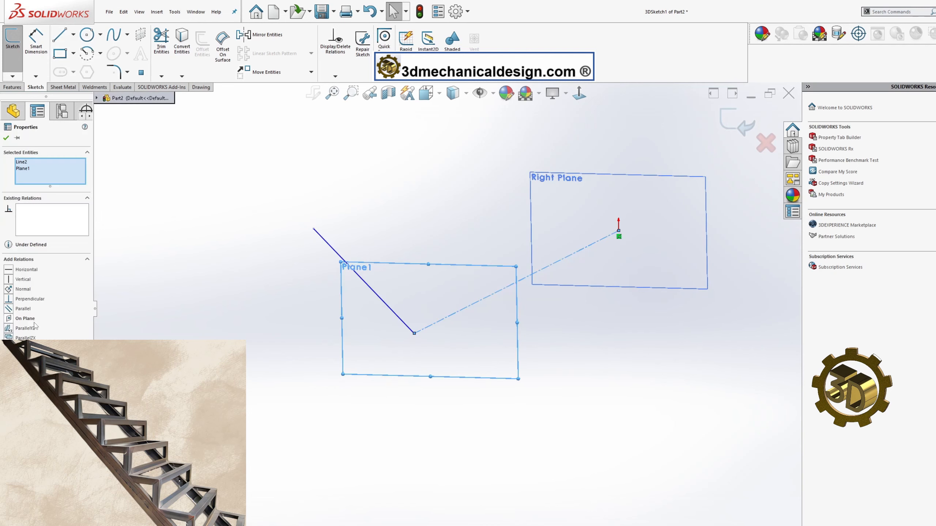
click(8, 299)
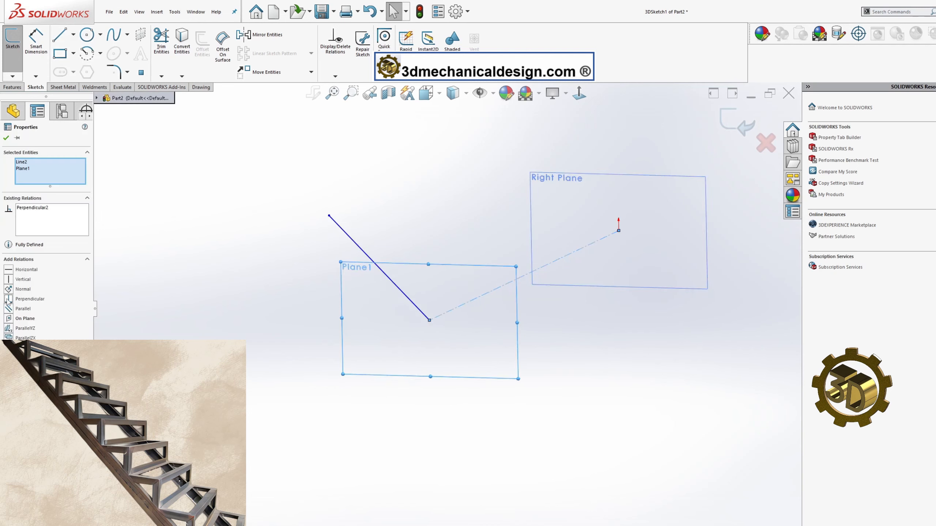
click(6, 138)
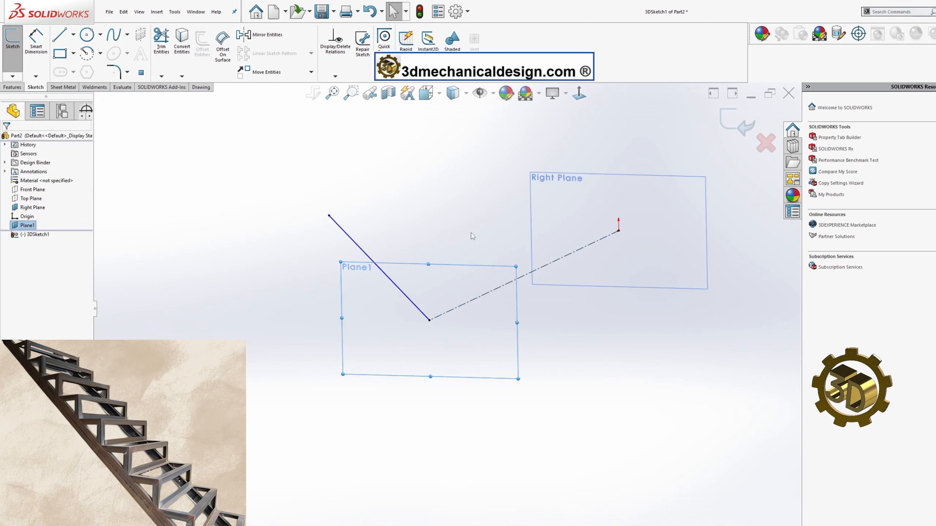
Sketch a triangular step profile near the stringer's lower end, with vertical and horizontal lines about 1.6 in long meeting the diagonal.
click(579, 93)
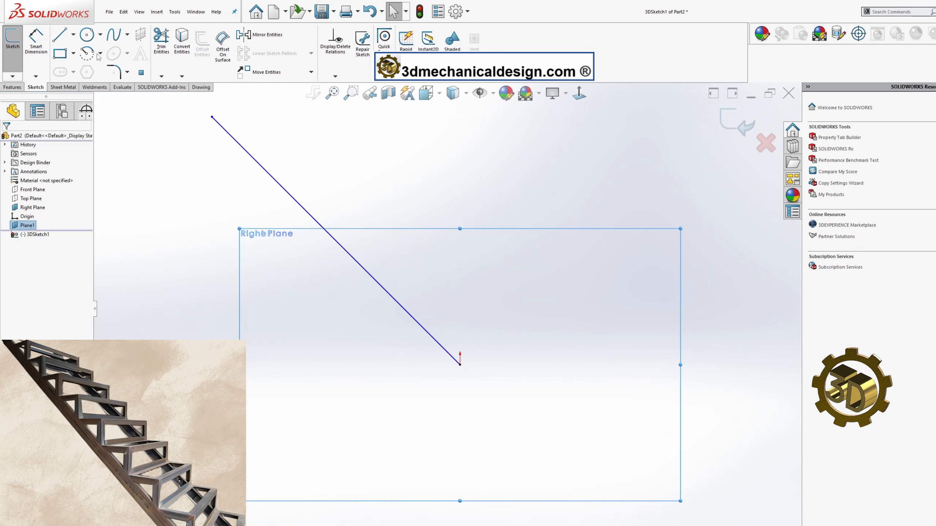
click(59, 34)
click(444, 348)
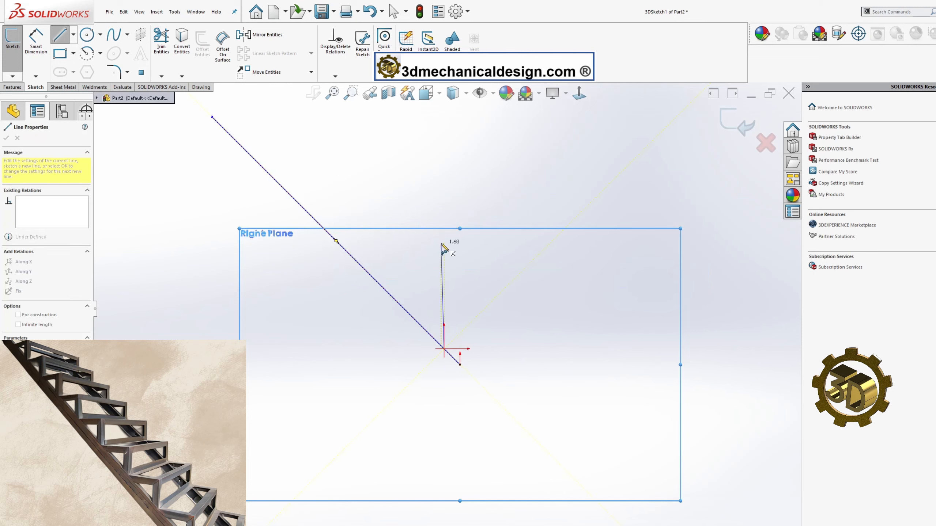
click(444, 246)
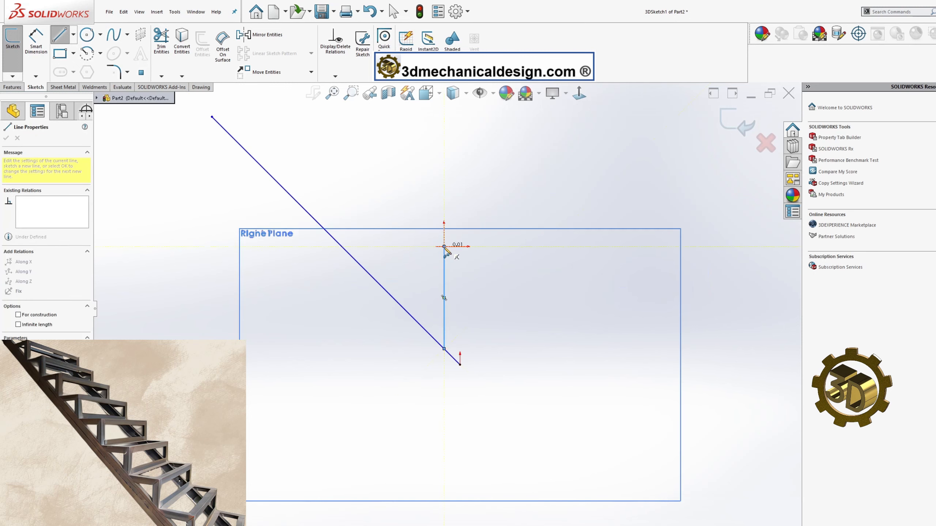
double_click(342, 247)
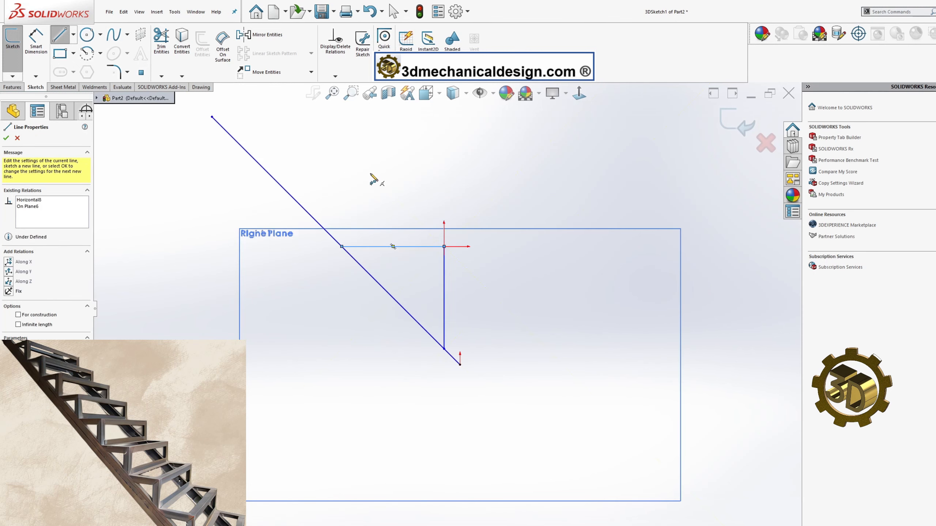
key(Escape)
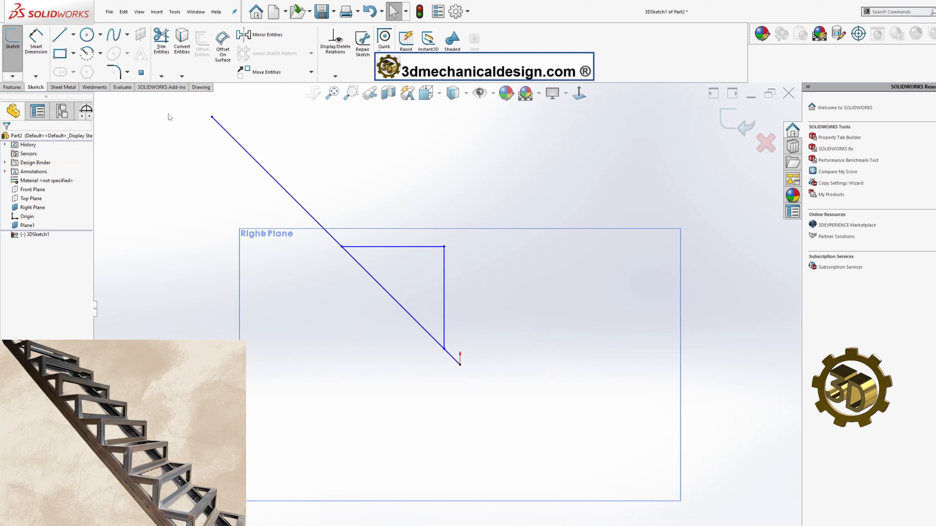
Dimension the vertical riser line of the step profile to 11 in.
click(36, 38)
click(445, 294)
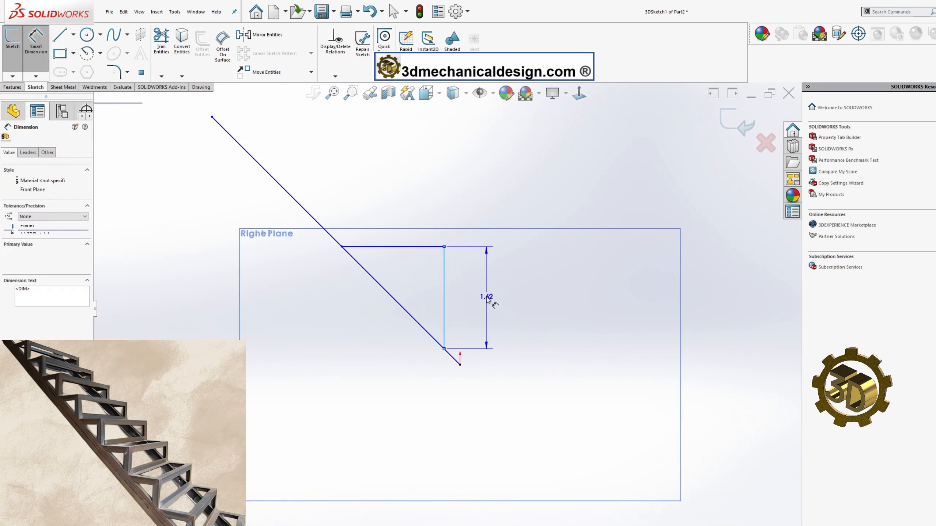
click(486, 298)
key(Return)
Dimension the diagonal stringer line along its length to 140 in.
scroll(483, 303, up, 10)
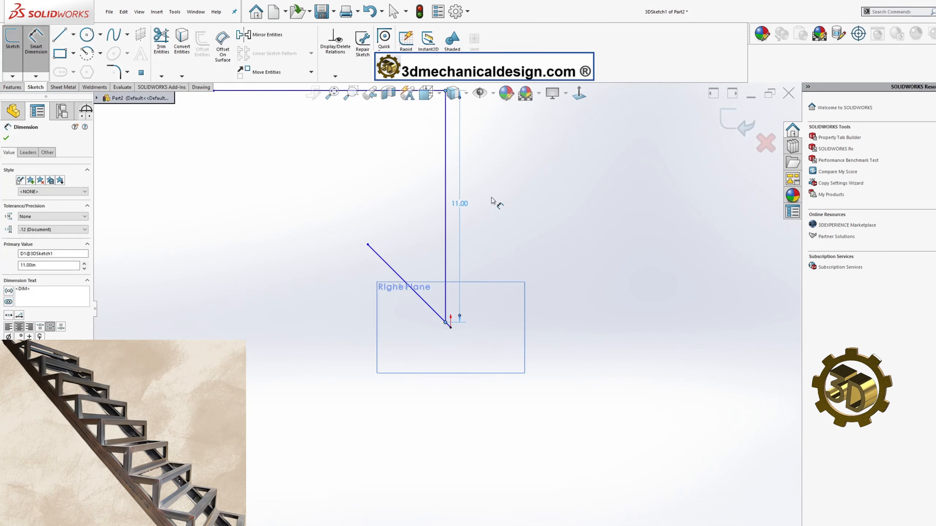
click(450, 287)
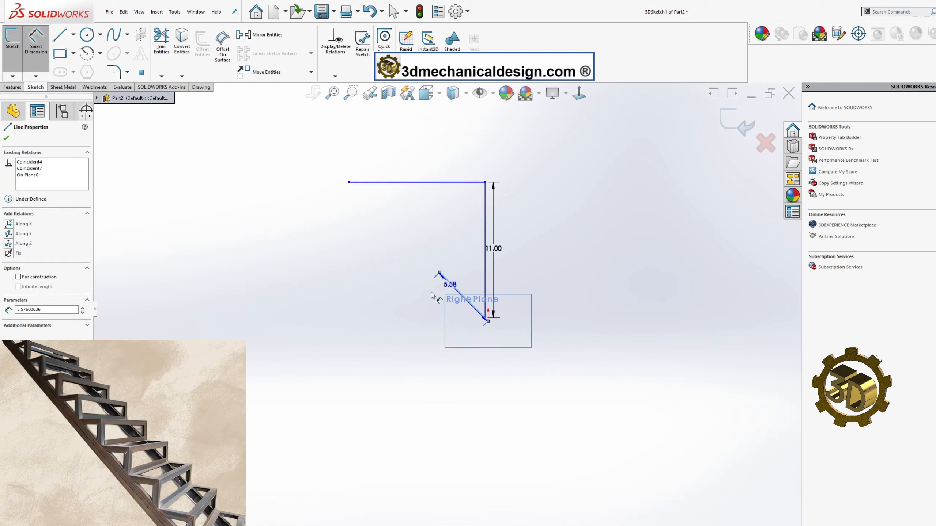
click(425, 316)
text(140)
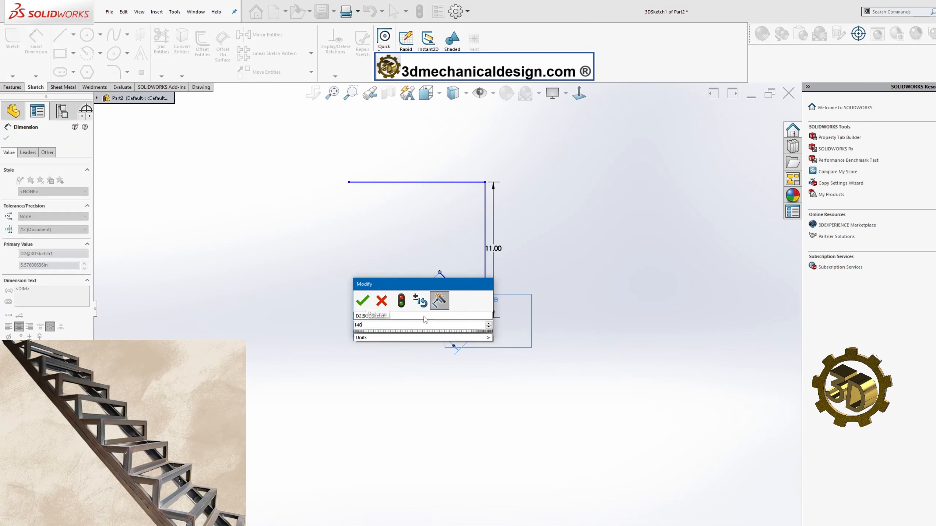
key(Return)
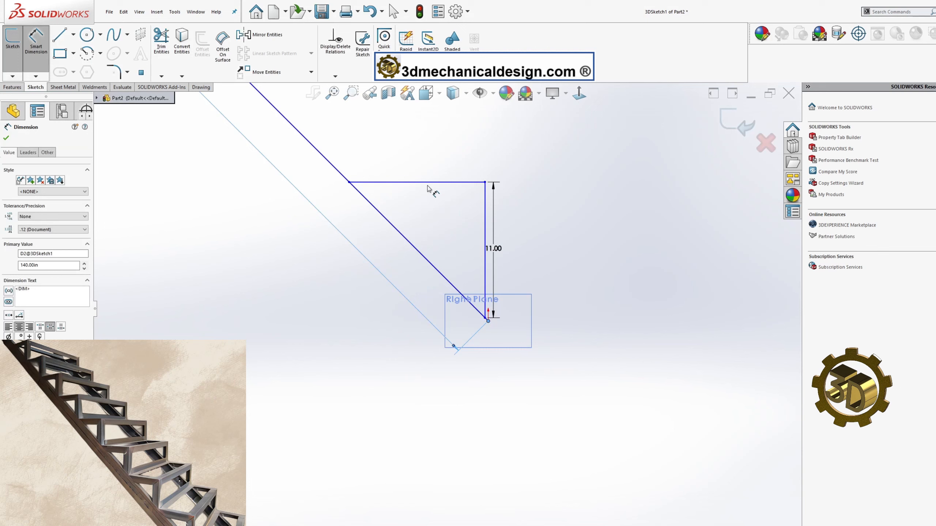
Dimension the horizontal tread line of the step profile to 12 in.
click(433, 176)
click(435, 157)
text(12)
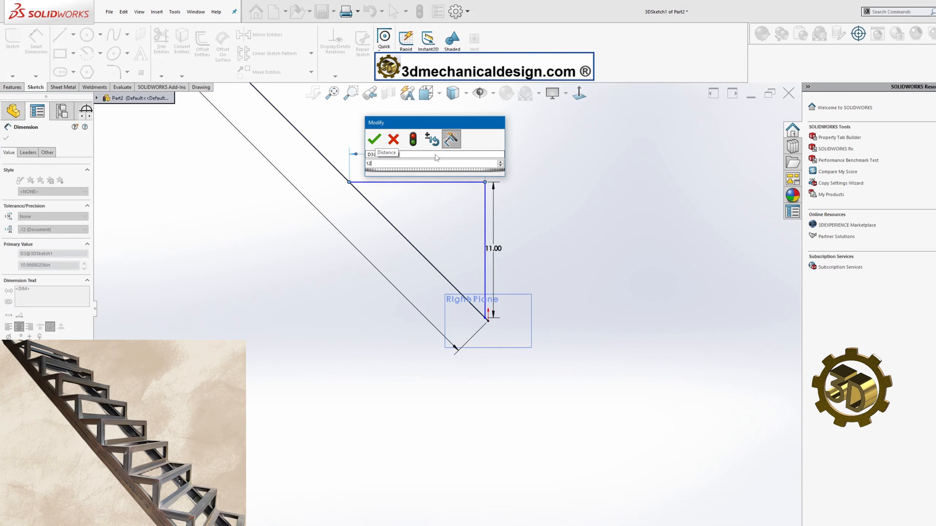
key(Return)
Dimension the distance from the stringer's lower endpoint to the riser's foot as 2 in and finish dimensioning.
scroll(512, 350, down, 6)
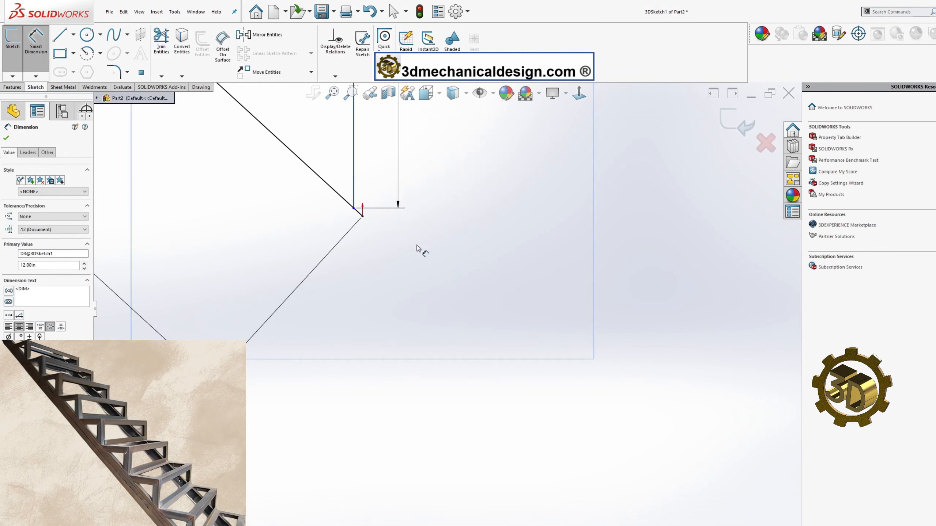
click(362, 216)
click(354, 209)
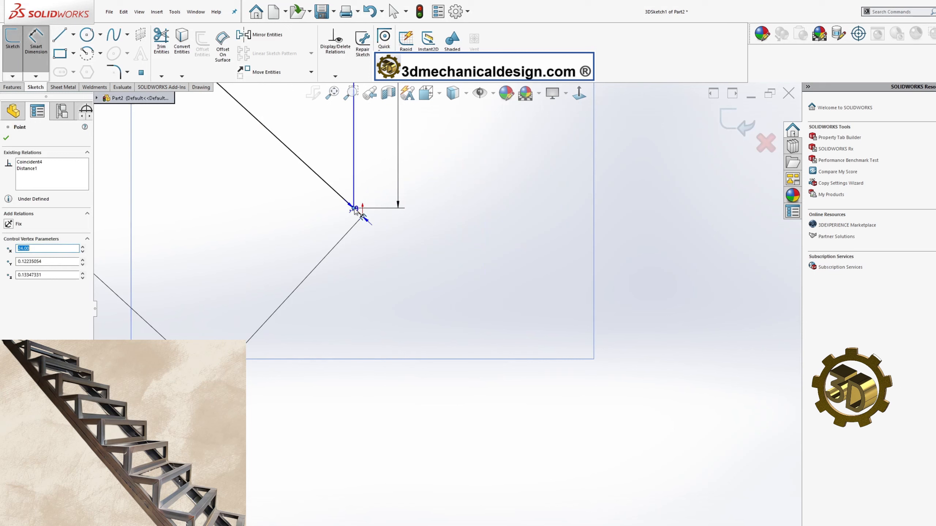
click(382, 190)
text(2)
key(Return)
scroll(463, 213, up, 8)
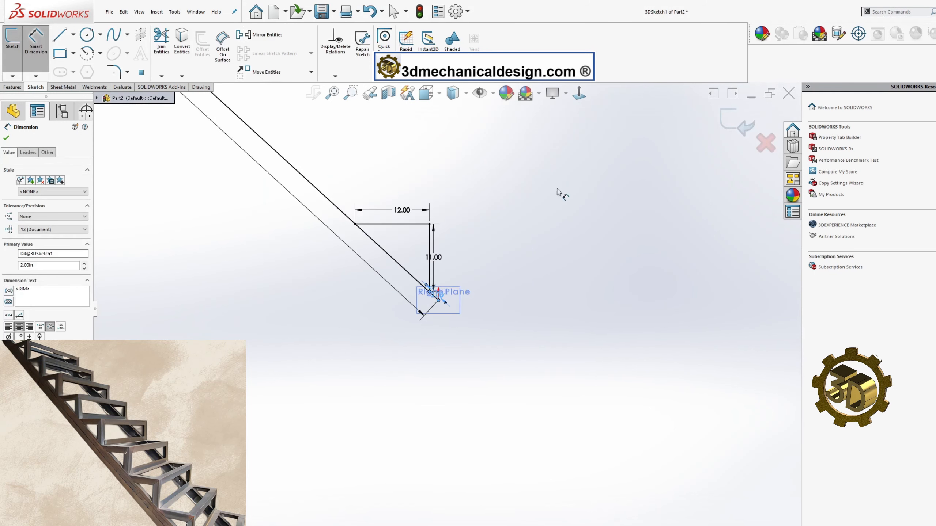
key(Escape)
mouse_move(557, 192)
middle_down()
mouse_move(522, 203)
mouse_move(493, 245)
mouse_move(459, 228)
middle_up()
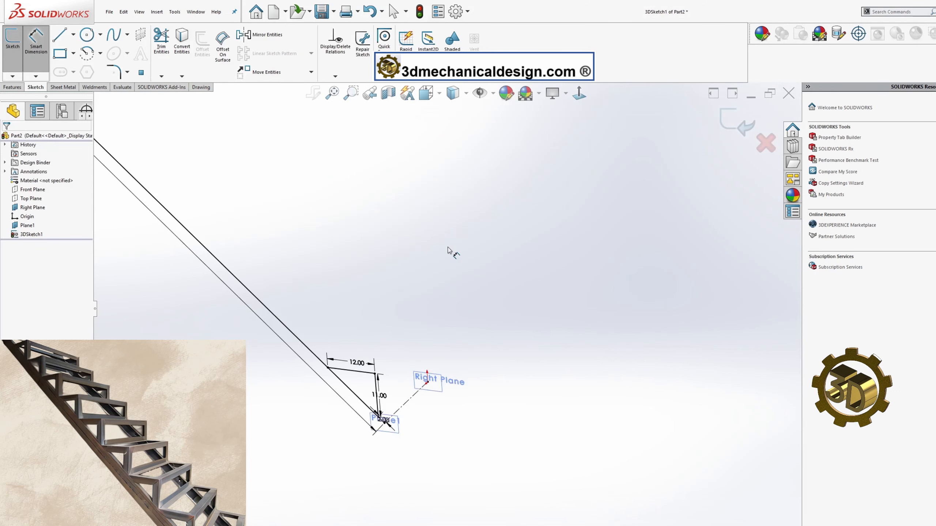
key(Escape)
Mirror the stringer, tread and riser lines about the Right Plane, keeping the originals as a copy.
scroll(444, 330, down, 3)
click(463, 292)
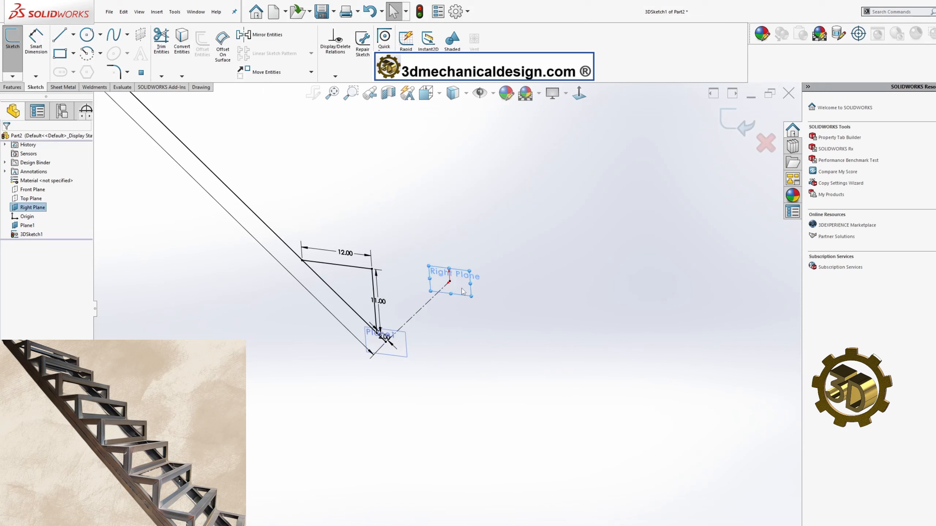
click(258, 35)
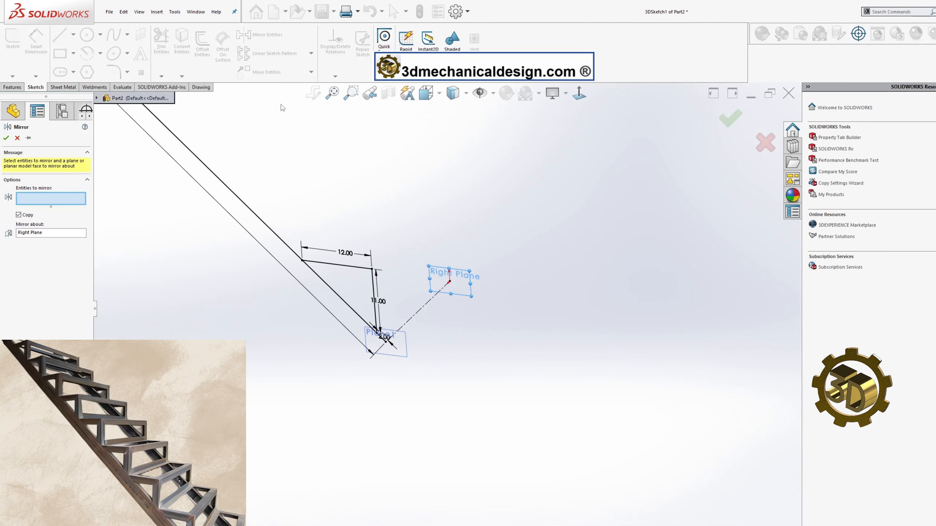
scroll(382, 310, down, 3)
click(383, 303)
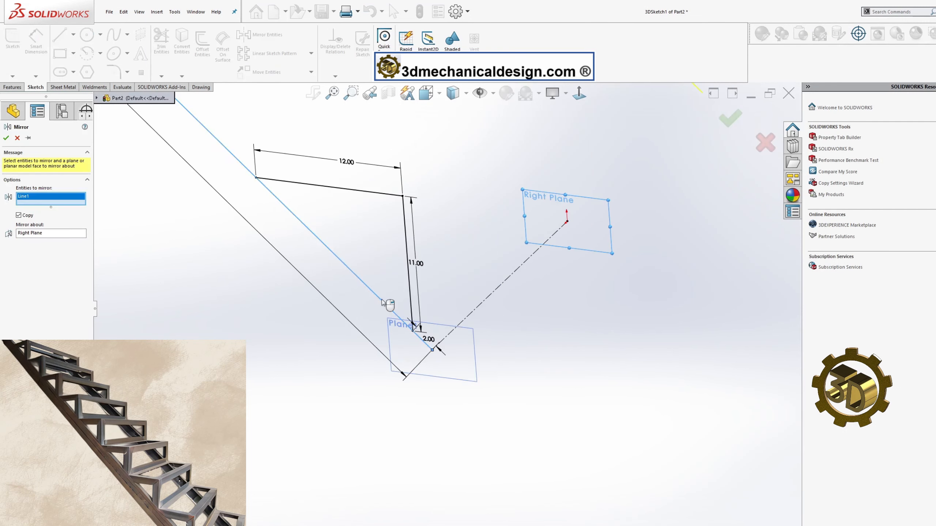
click(370, 193)
click(407, 238)
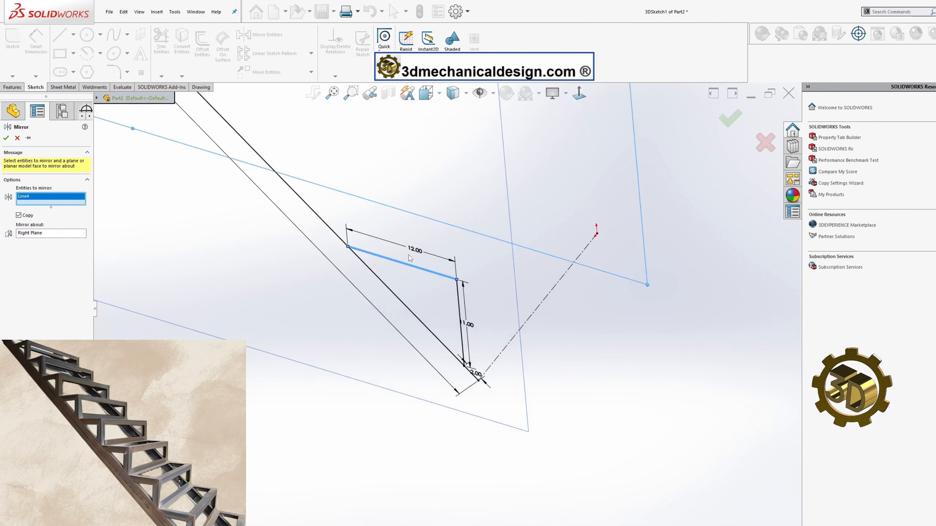
click(410, 264)
click(410, 266)
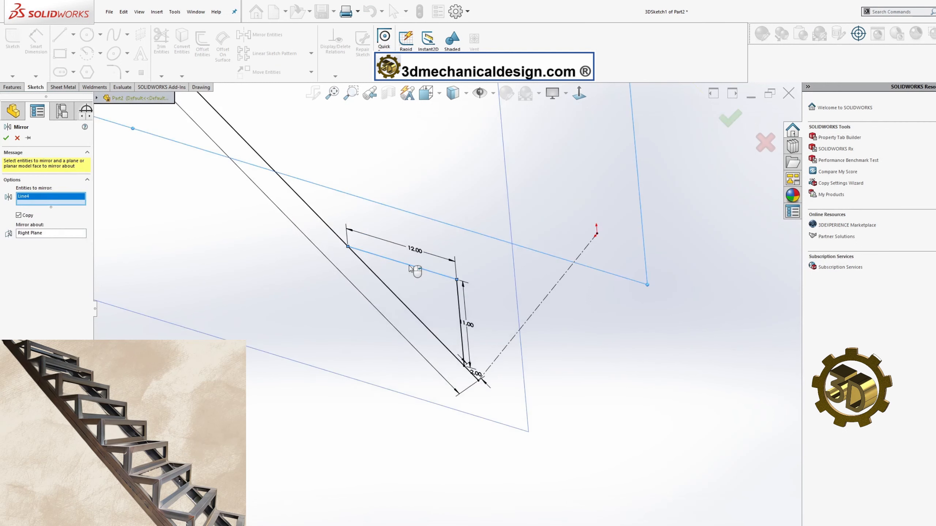
click(460, 308)
click(429, 331)
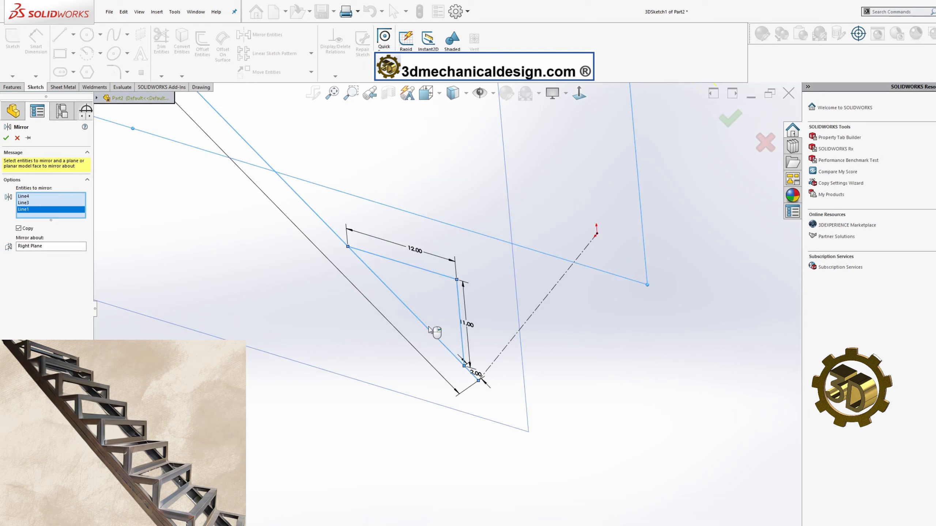
middle_drag(429, 331, 477, 237)
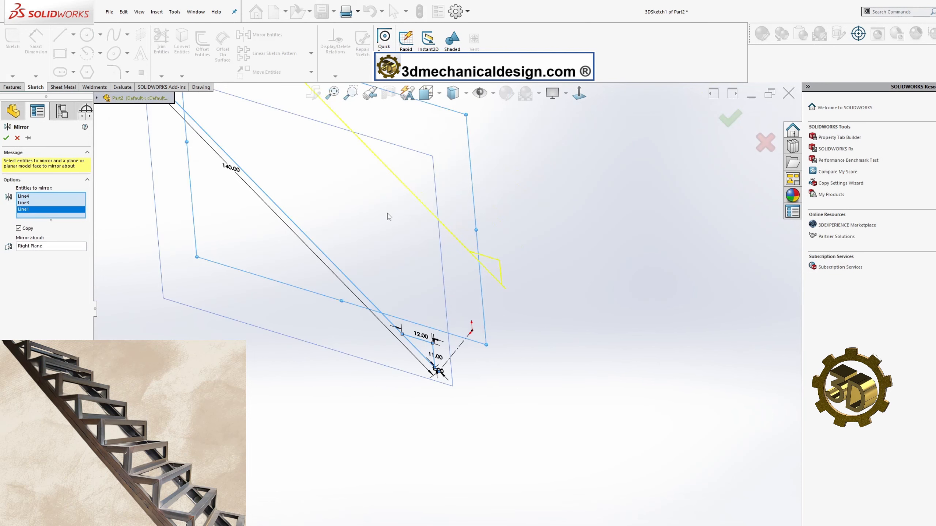
click(19, 139)
Draw a cross-member line joining the tread-to-riser corners of the two mirrored step profiles.
mouse_move(410, 319)
middle_down()
mouse_move(438, 237)
mouse_move(379, 286)
mouse_move(418, 294)
middle_up()
scroll(418, 294, down, 4)
middle_drag(469, 326, 488, 301)
click(59, 34)
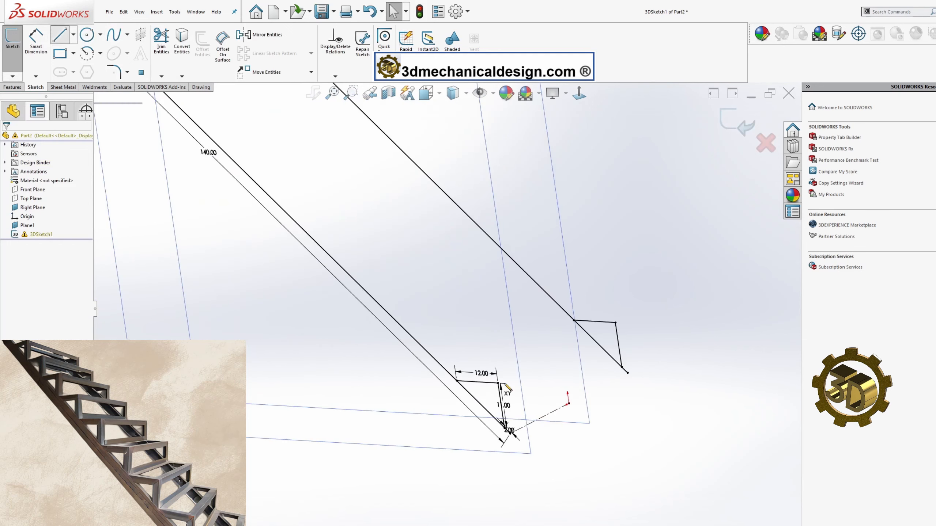
scroll(604, 359, down, 2)
click(620, 306)
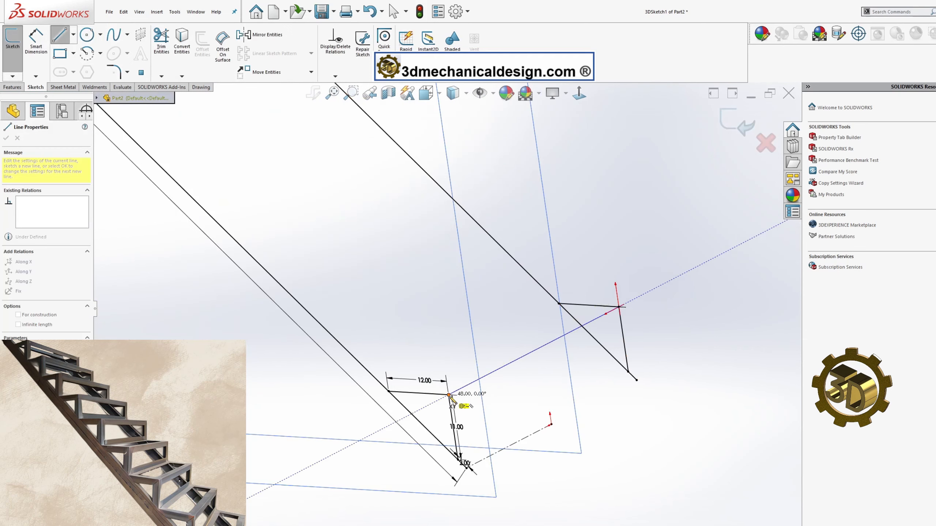
double_click(449, 395)
Draw two more cross-member lines, one joining the tread ends on the stringers and one joining the riser feet.
click(389, 391)
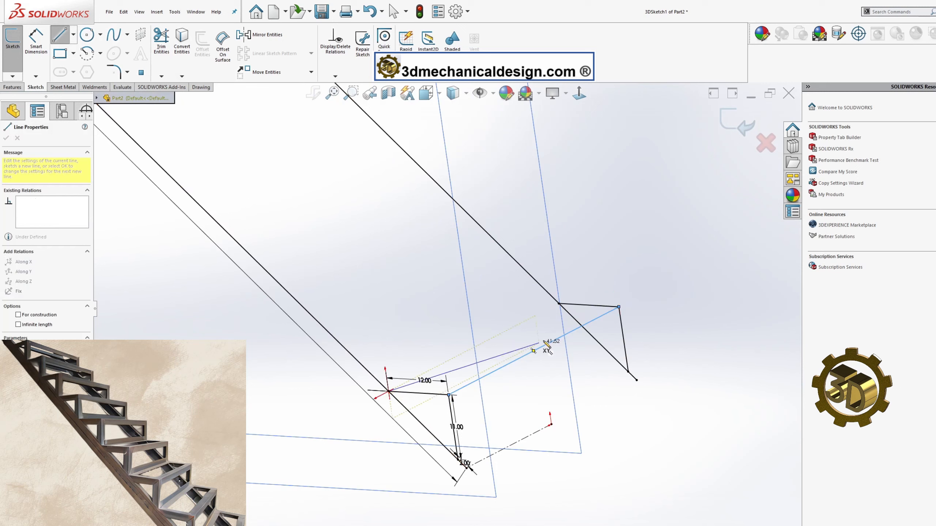
double_click(559, 304)
click(628, 372)
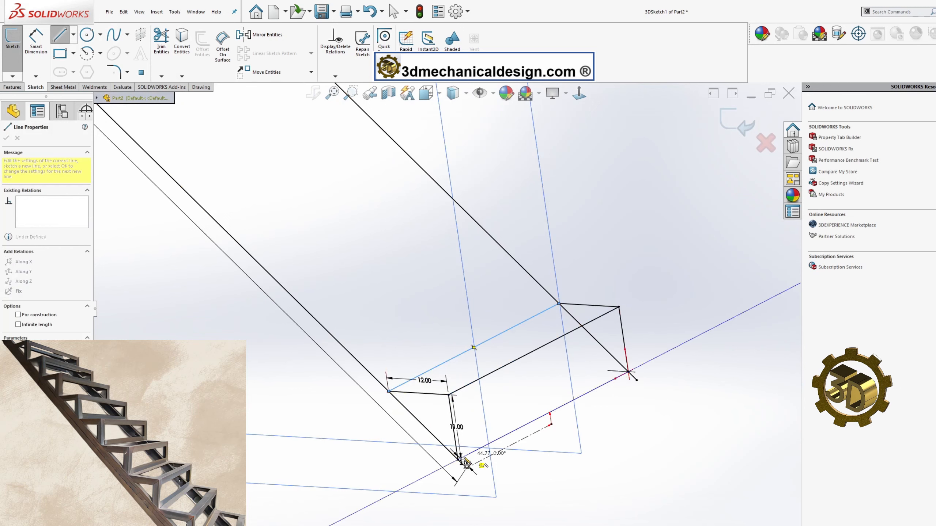
double_click(458, 460)
Hide the reference planes from view, finish the line command and exit the 3D sketch.
scroll(651, 301, up, 3)
middle_drag(652, 301, 674, 281)
scroll(674, 281, up, 1)
click(479, 93)
mouse_move(499, 374)
middle_down()
mouse_move(479, 380)
mouse_move(539, 375)
mouse_move(664, 387)
middle_up()
key(Escape)
scroll(567, 464, down, 2)
scroll(568, 464, up, 1)
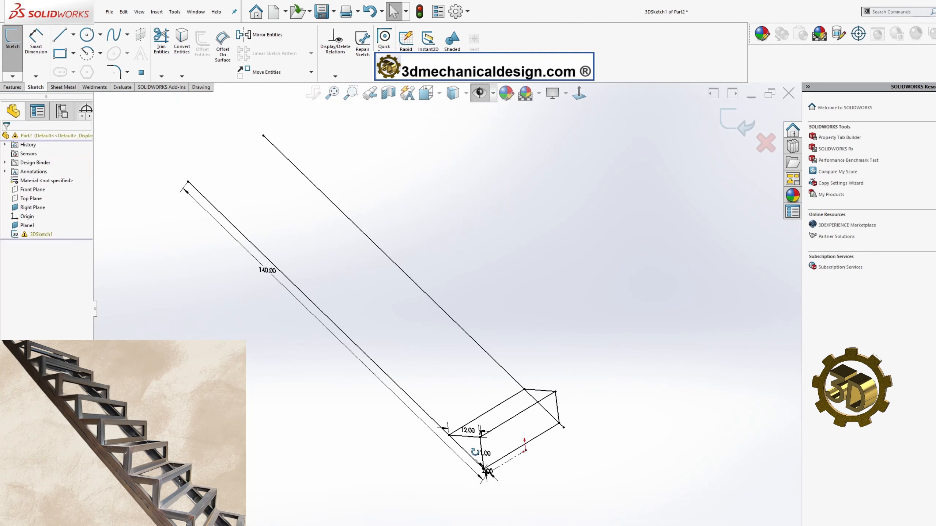
middle_drag(567, 464, 575, 454)
click(737, 122)
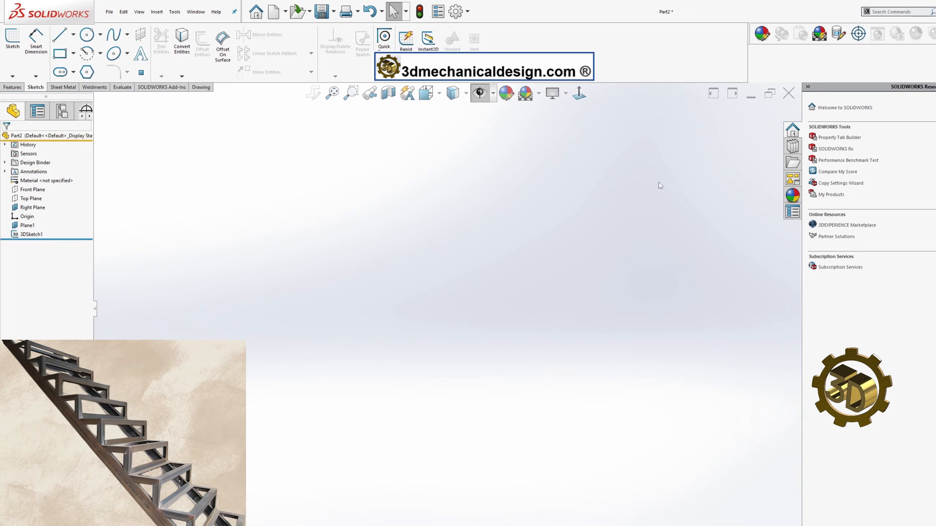
Set the finished 3D sketch to be shown.
click(36, 234)
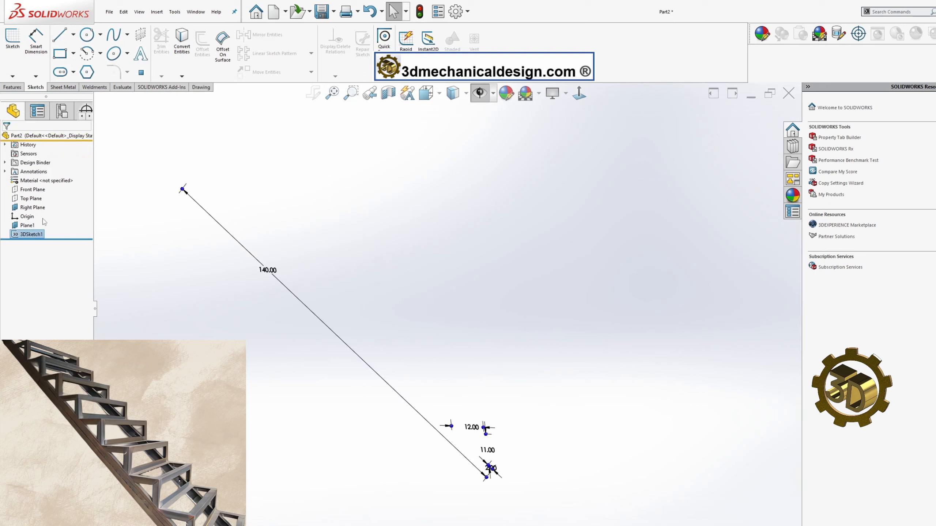
click(356, 215)
right_click(41, 235)
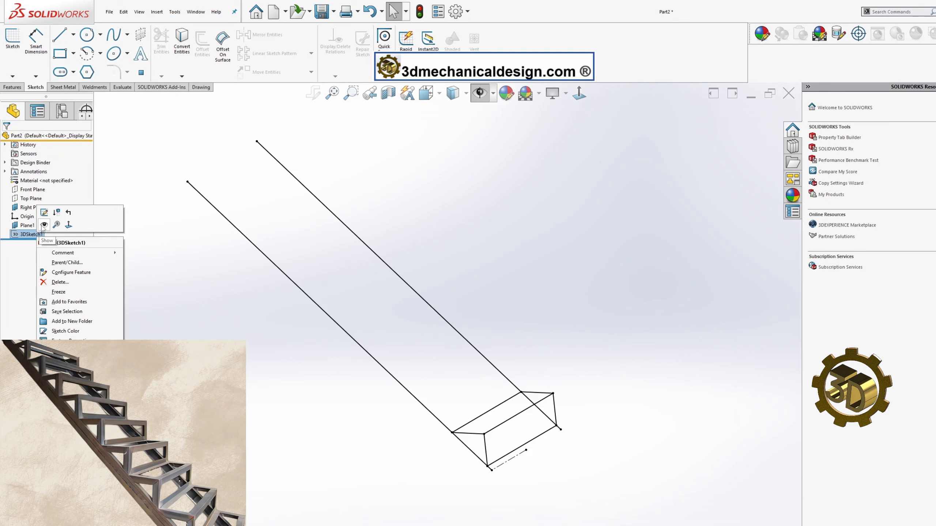
click(44, 225)
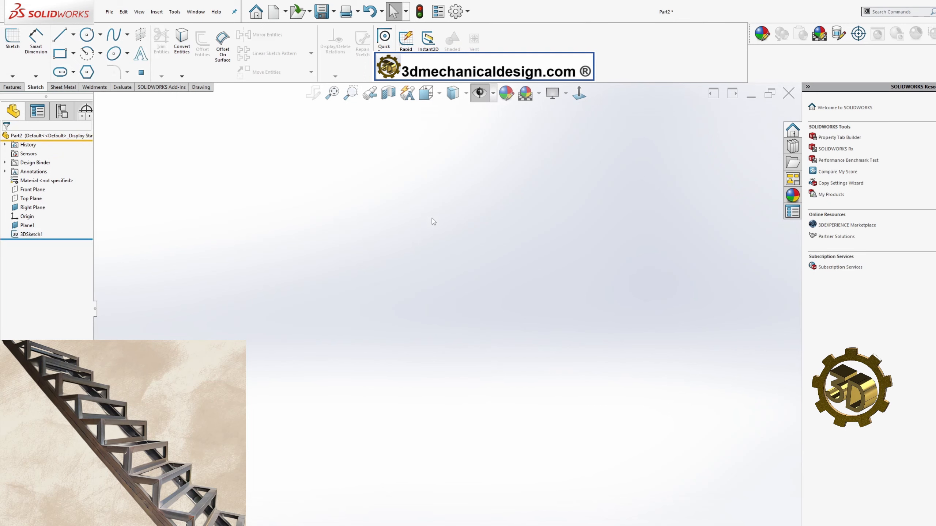
Start a weldment structural member with the STANDARD ANSI standard, CHANNEL type and C6x10.5 size.
click(56, 89)
click(95, 88)
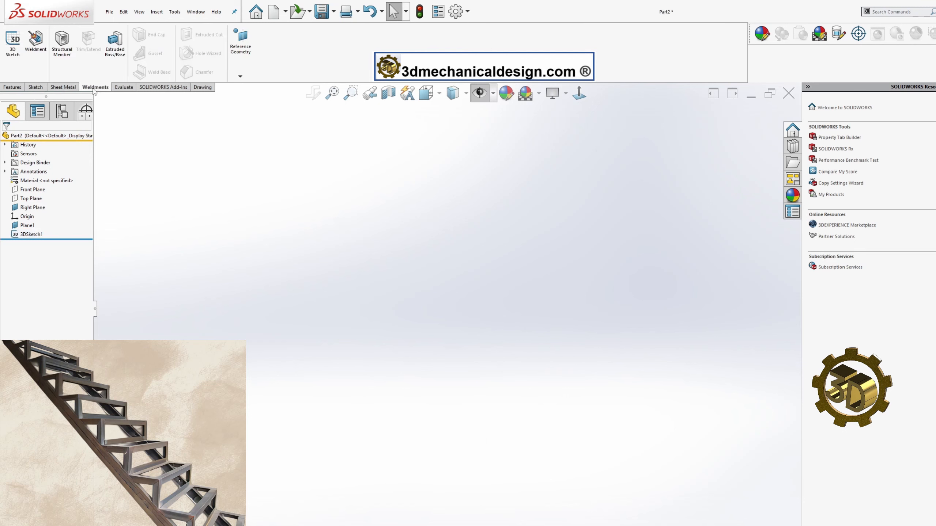
click(62, 42)
click(70, 196)
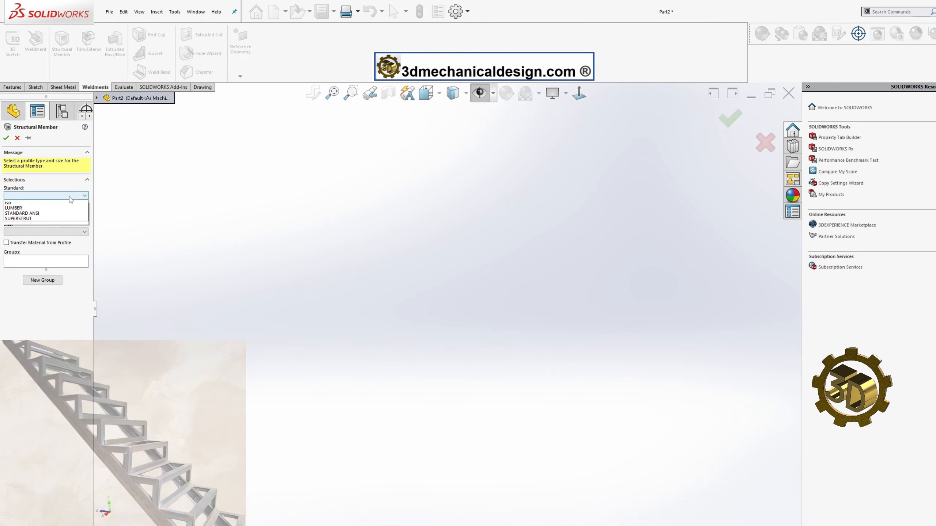
click(50, 222)
click(50, 214)
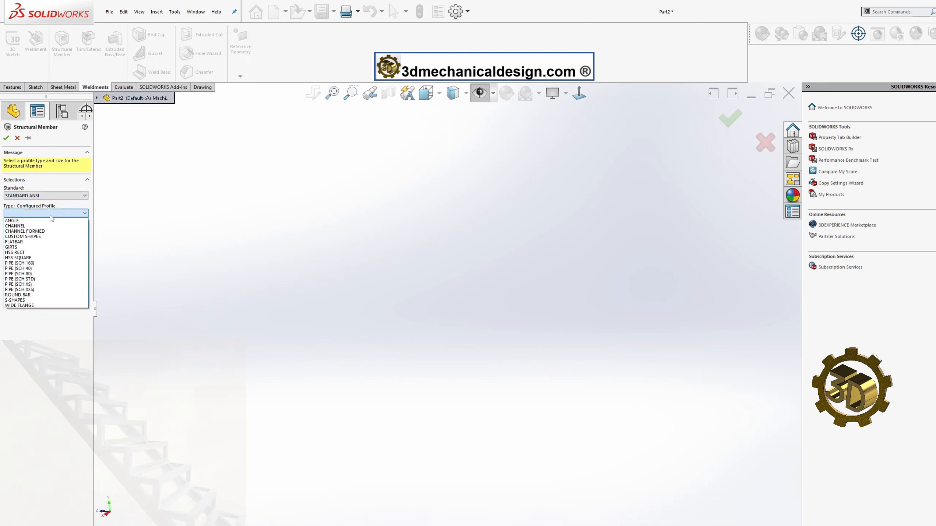
click(49, 227)
click(50, 232)
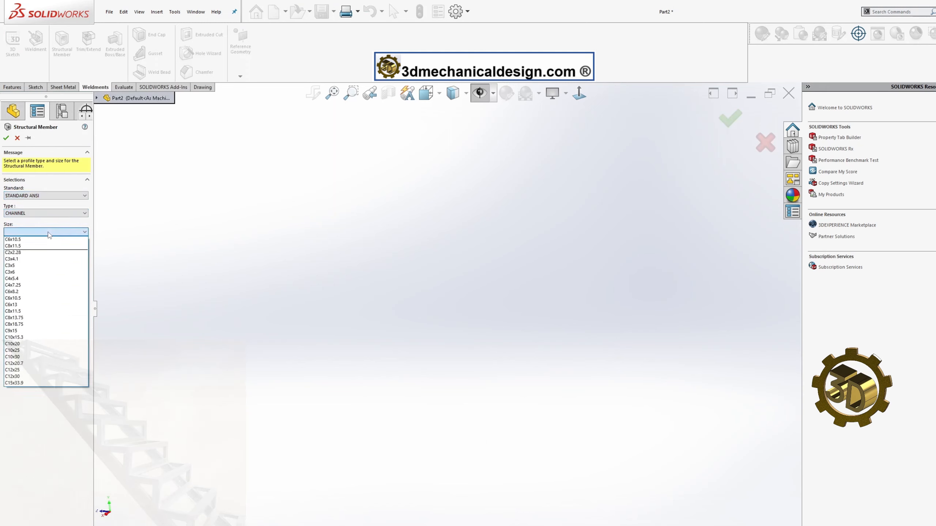
click(49, 298)
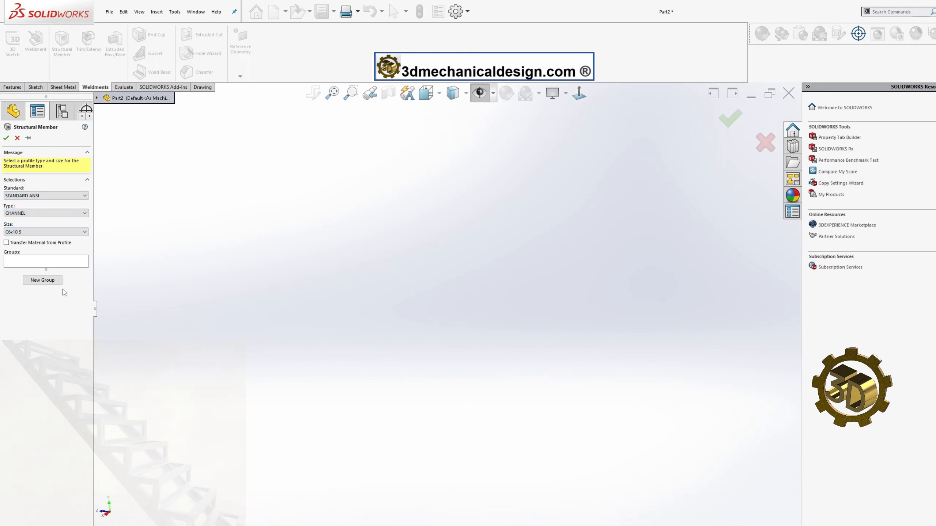
Restore the hidden sketch to view, run the channel along the near stringer line and rotate its profile 180 degrees.
click(480, 93)
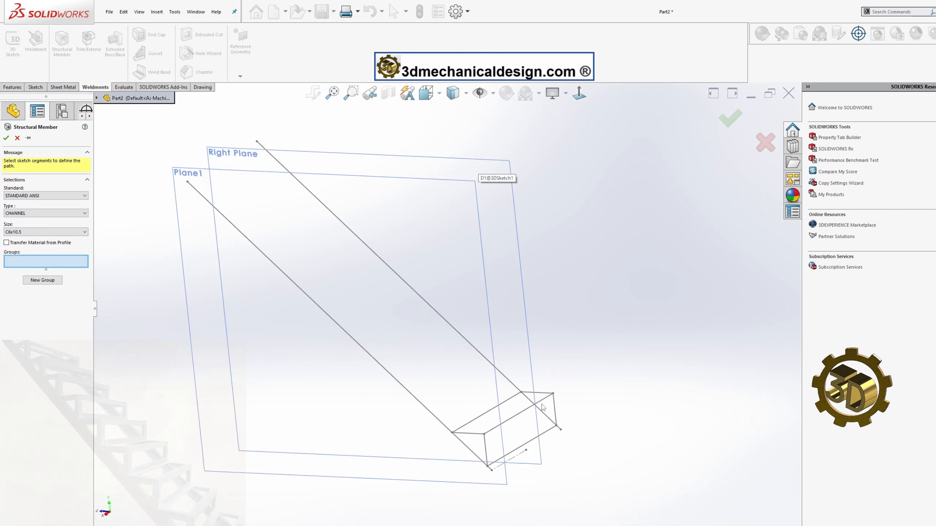
click(427, 410)
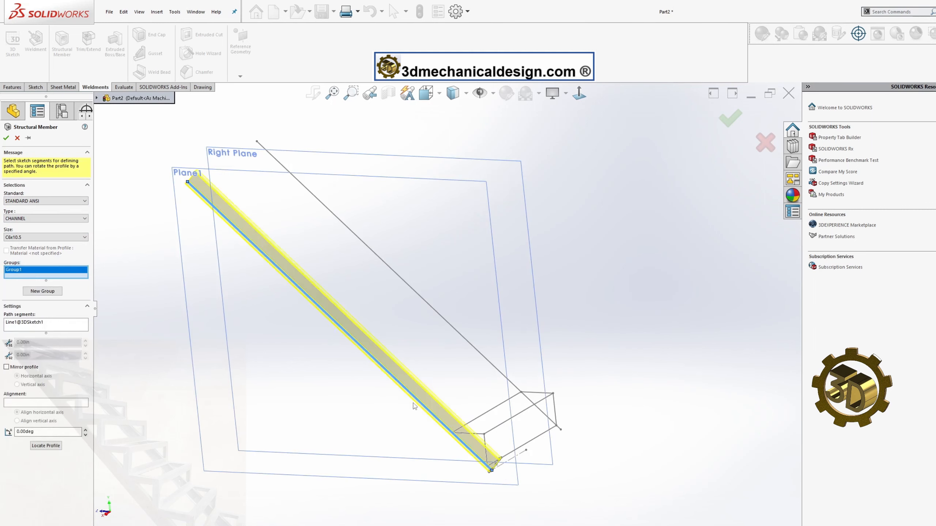
scroll(431, 429, down, 5)
middle_drag(514, 407, 499, 383)
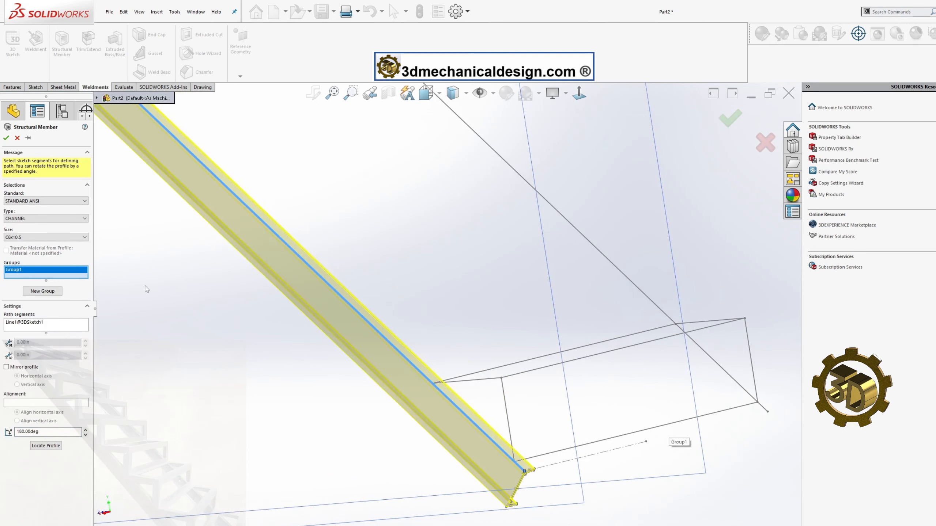
Add the far stringer line as a separate group, locate its profile at the upper web corner and create the channels.
click(582, 236)
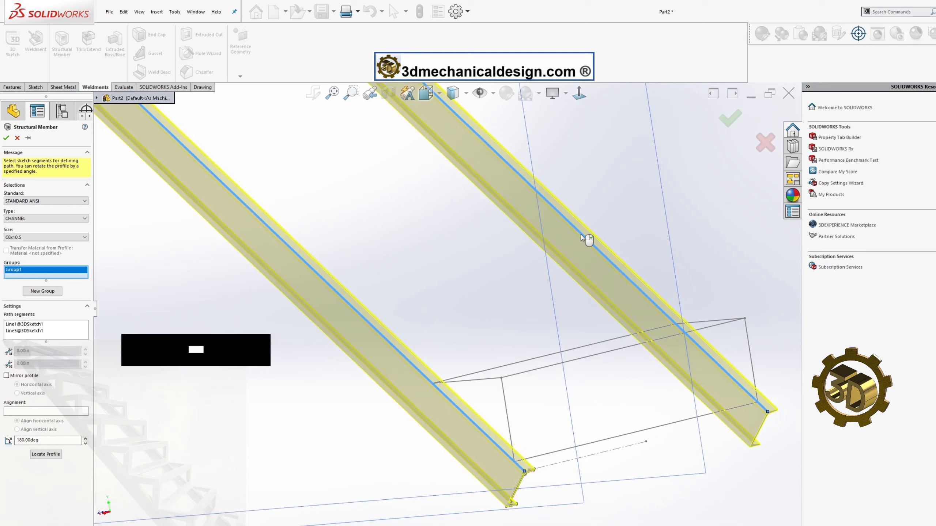
click(581, 234)
click(42, 291)
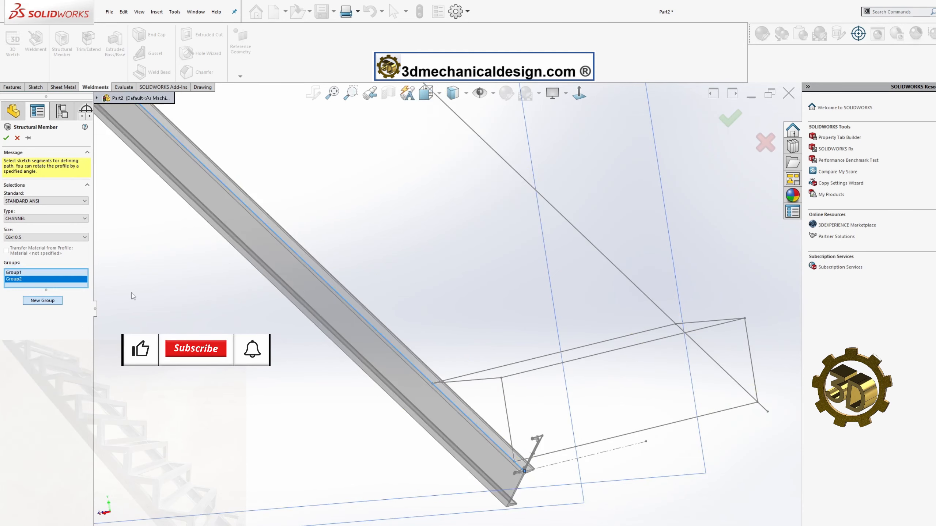
click(632, 283)
mouse_move(588, 380)
middle_down()
mouse_move(639, 377)
mouse_move(564, 391)
mouse_move(554, 363)
middle_up()
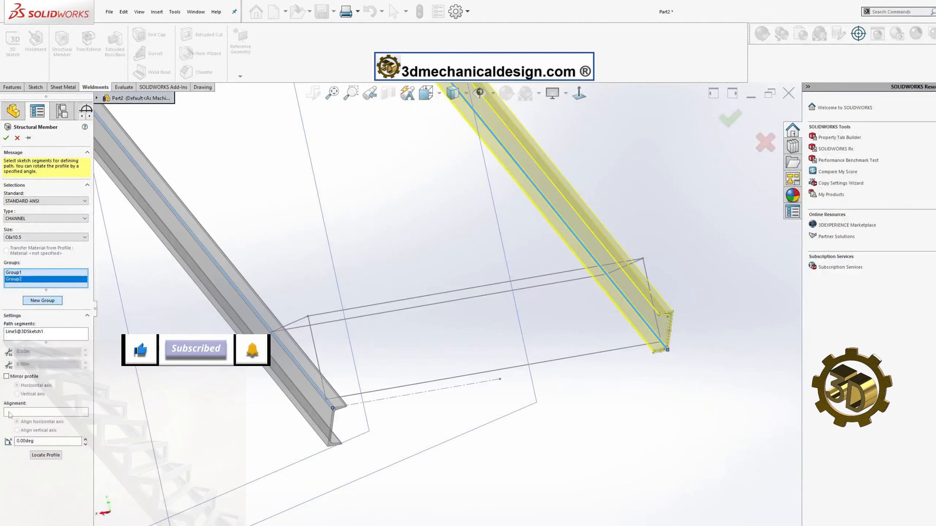
click(46, 455)
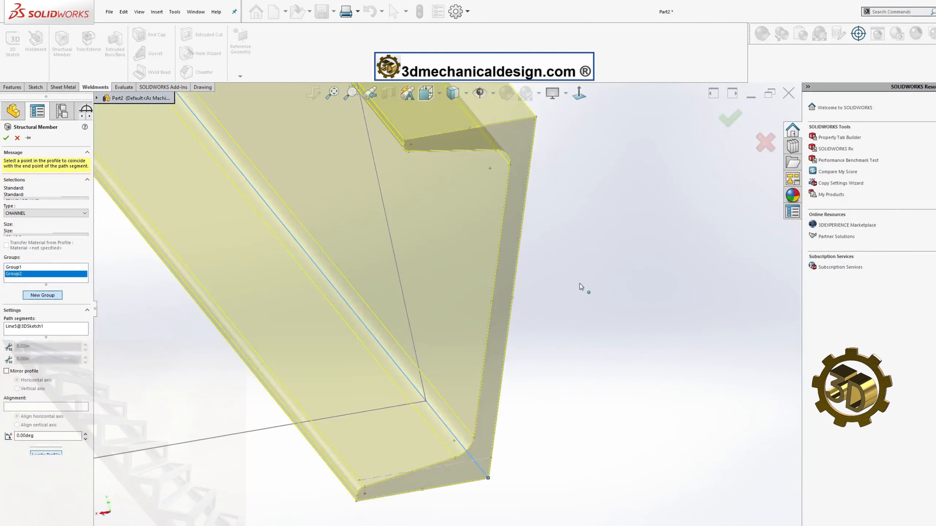
click(536, 118)
middle_drag(370, 232, 408, 294)
click(6, 139)
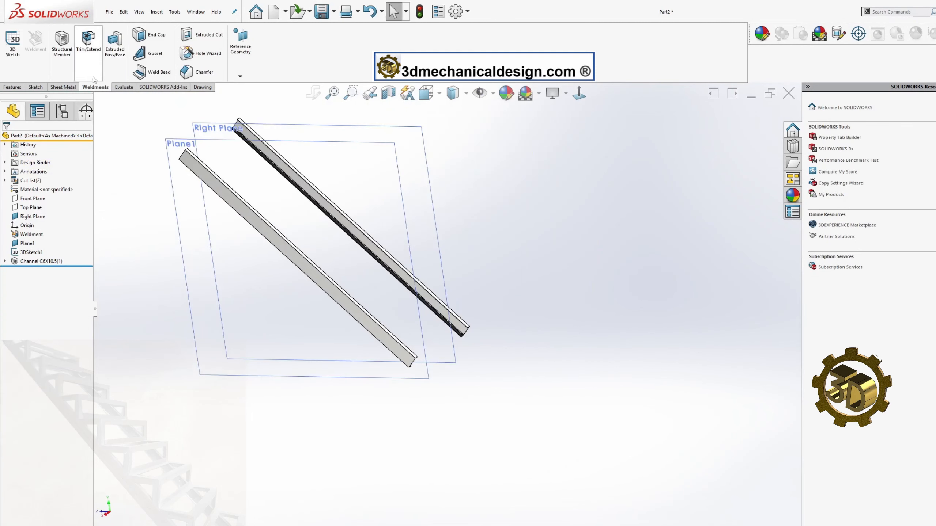
Start another structural member with the ANGLE type and size ANGLE-2x2x0.25, keeping STANDARD ANSI.
click(62, 42)
click(66, 231)
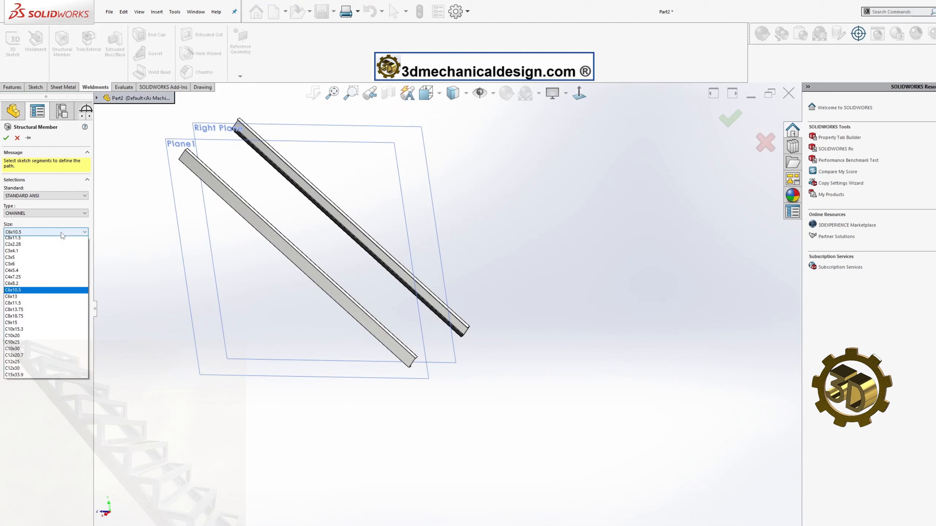
click(61, 231)
click(55, 214)
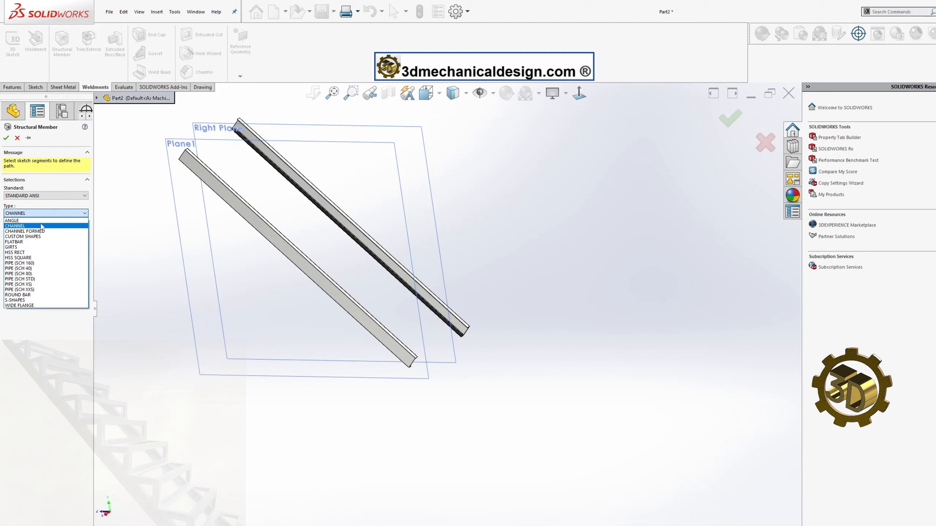
click(43, 220)
click(57, 232)
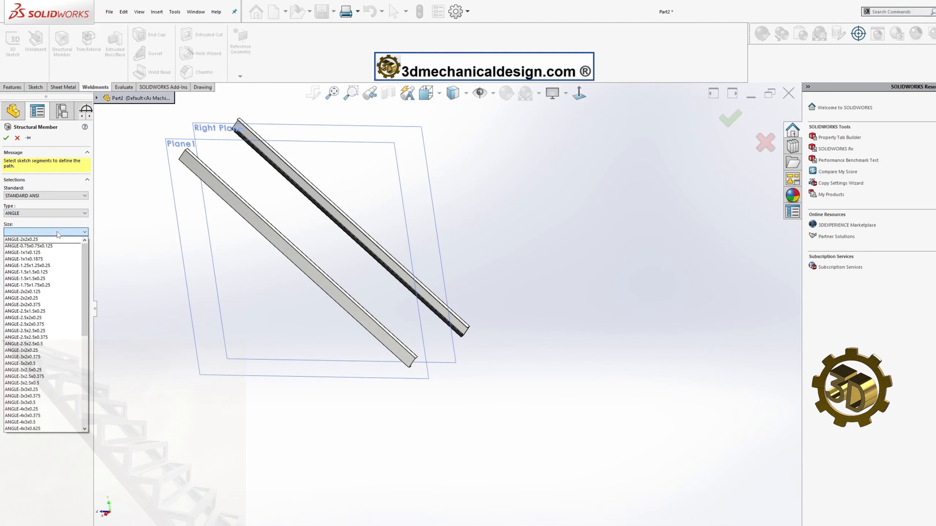
click(56, 297)
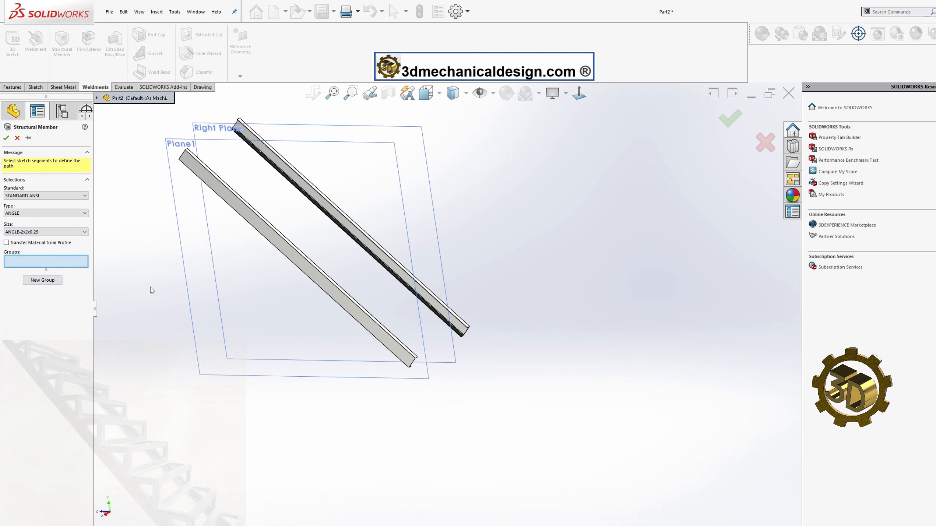
Assign the near step profile's tread and riser lines to the first angle group.
scroll(406, 350, down, 3)
click(479, 95)
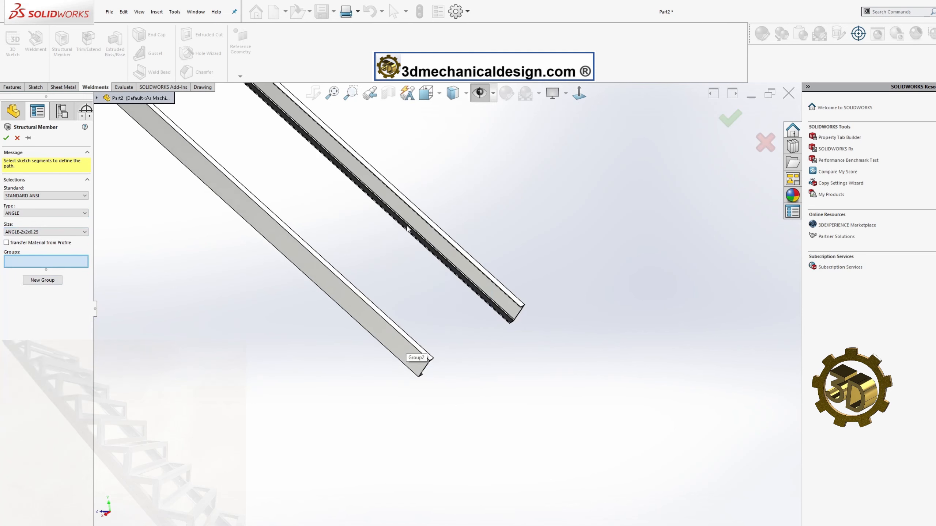
click(483, 95)
scroll(389, 345, down, 6)
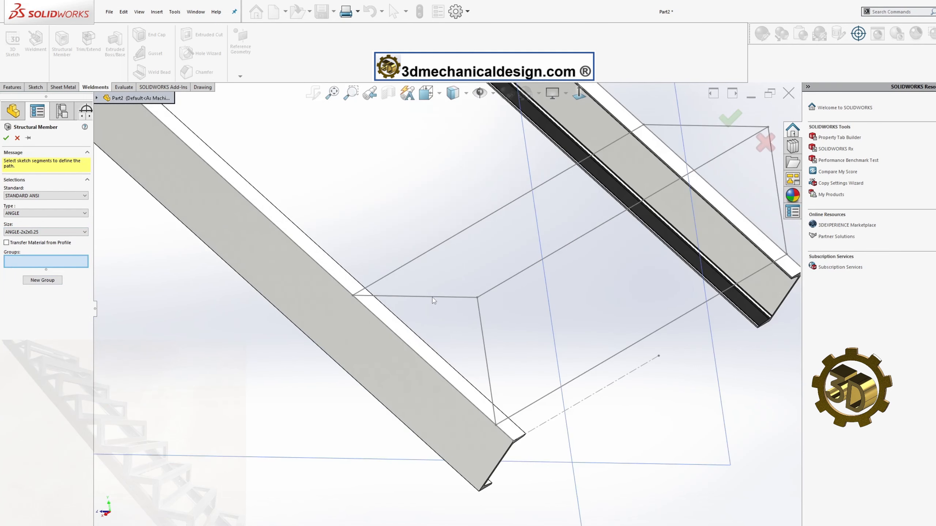
click(433, 301)
click(483, 337)
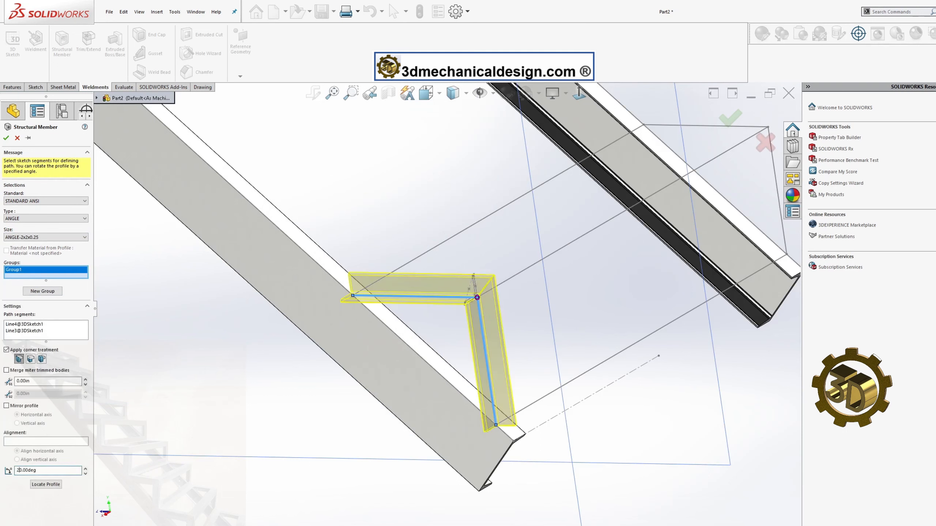
Try a 270-degree rotation for the near step's angle profile.
key(Return)
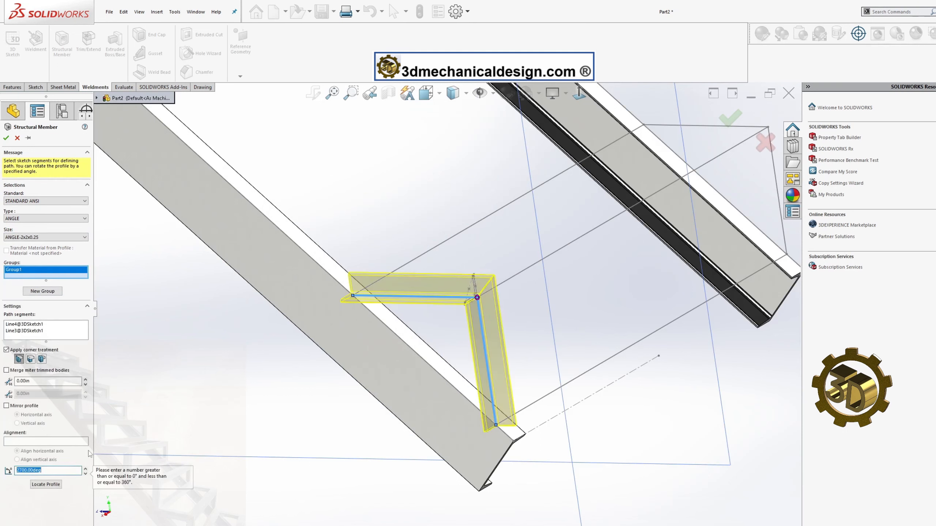
key(Left)
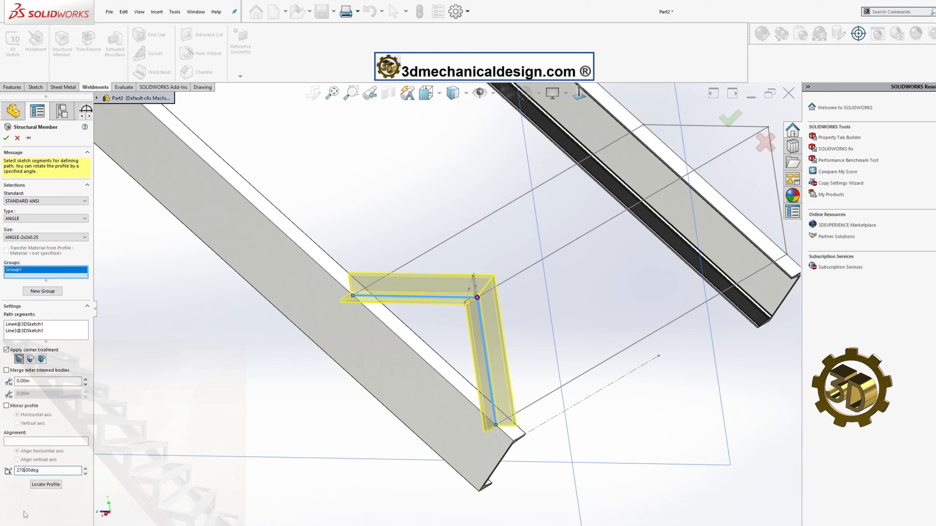
key(Return)
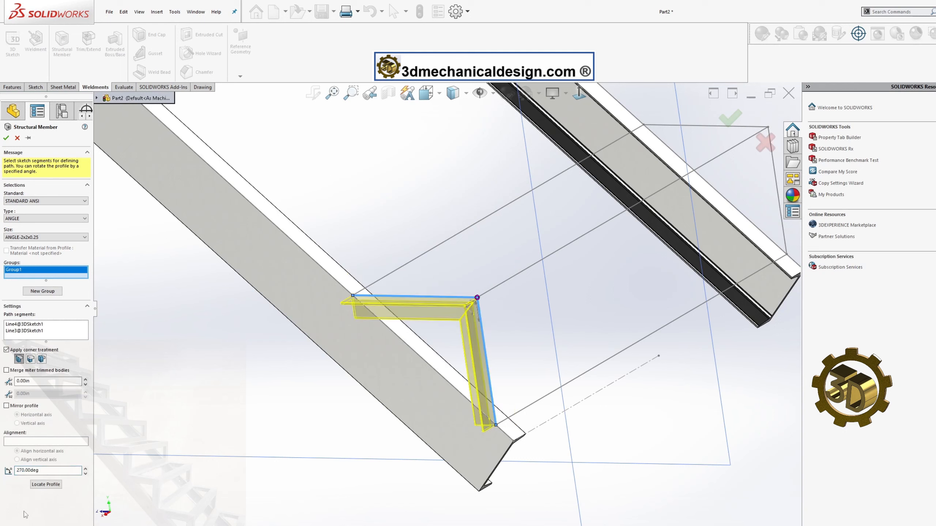
Set the rotation of the near step's angle profile to 180 degrees.
click(23, 471)
key(Return)
mouse_move(406, 418)
middle_down()
mouse_move(357, 446)
mouse_move(391, 420)
middle_up()
scroll(604, 266, up, 6)
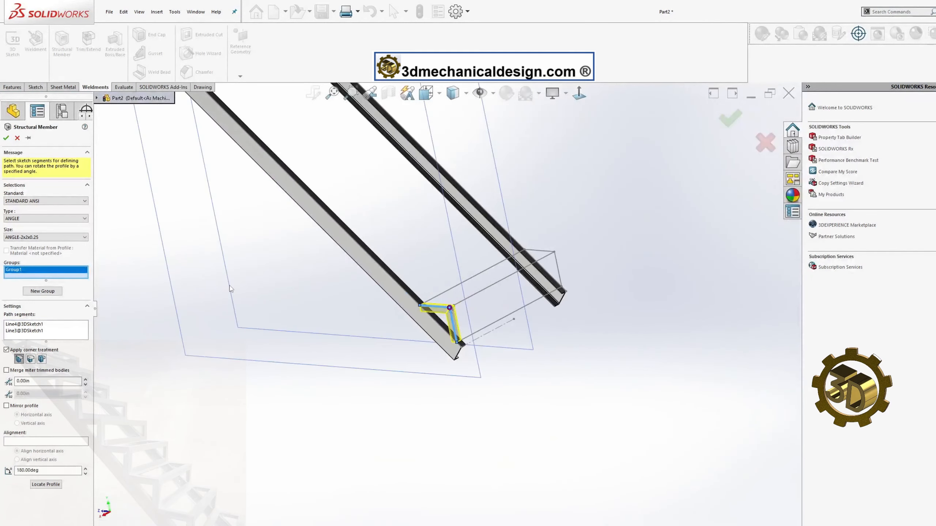
Create a second angle group from the far step profile's tread and riser lines.
click(44, 292)
scroll(574, 258, down, 5)
click(478, 259)
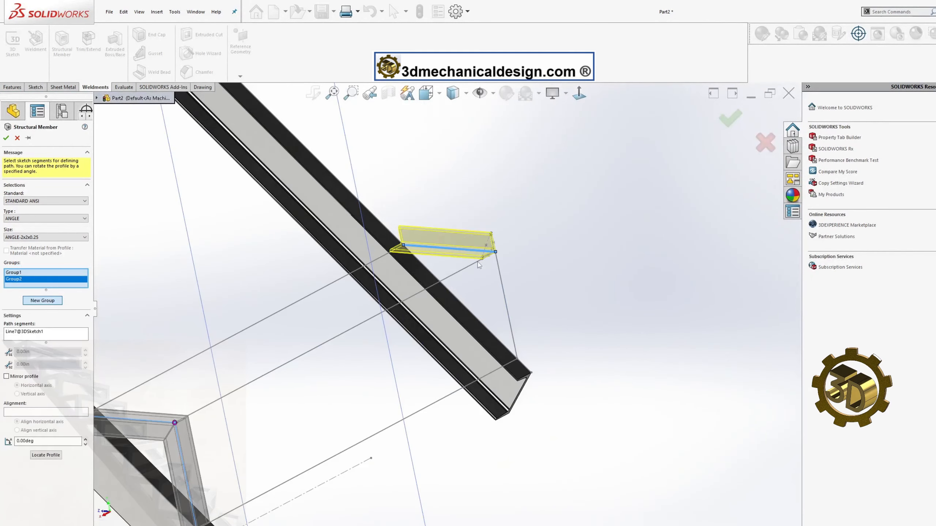
click(506, 296)
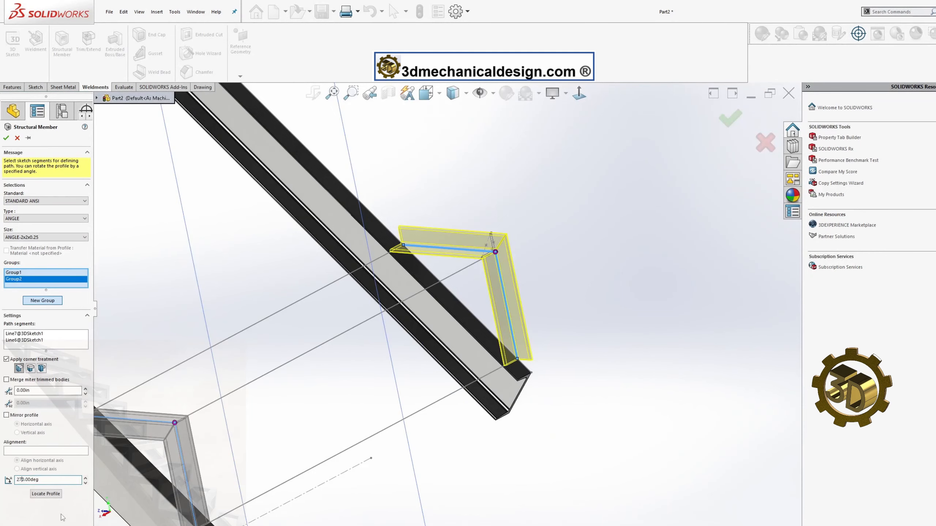
Create a third angle group from the cross line joining the tread-riser corners and set its profile rotation to 180 degrees.
middle_drag(521, 309, 406, 347)
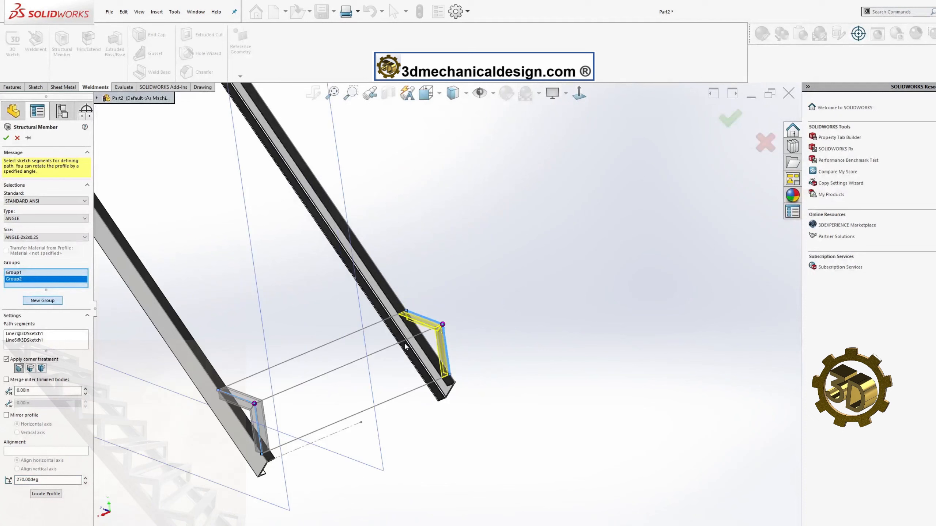
click(52, 303)
scroll(327, 403, down, 3)
click(321, 352)
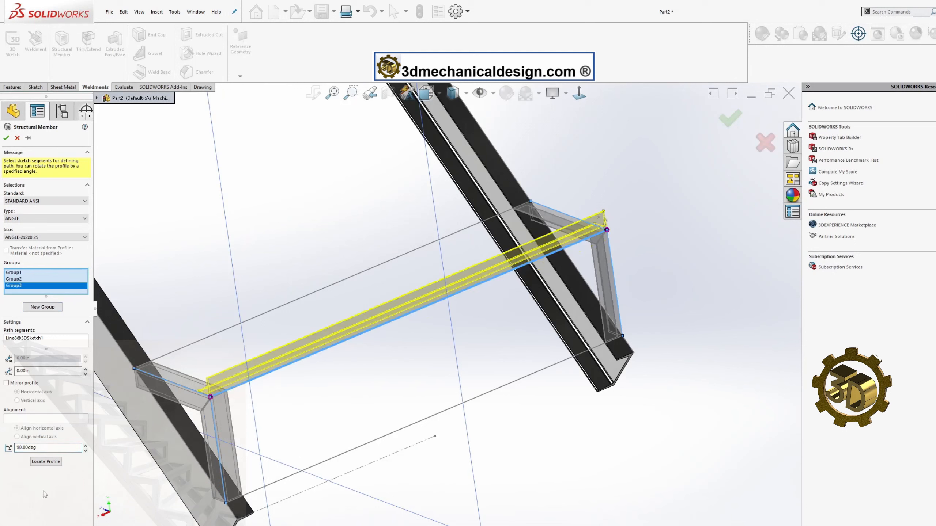
drag(19, 447, 14, 450)
click(69, 492)
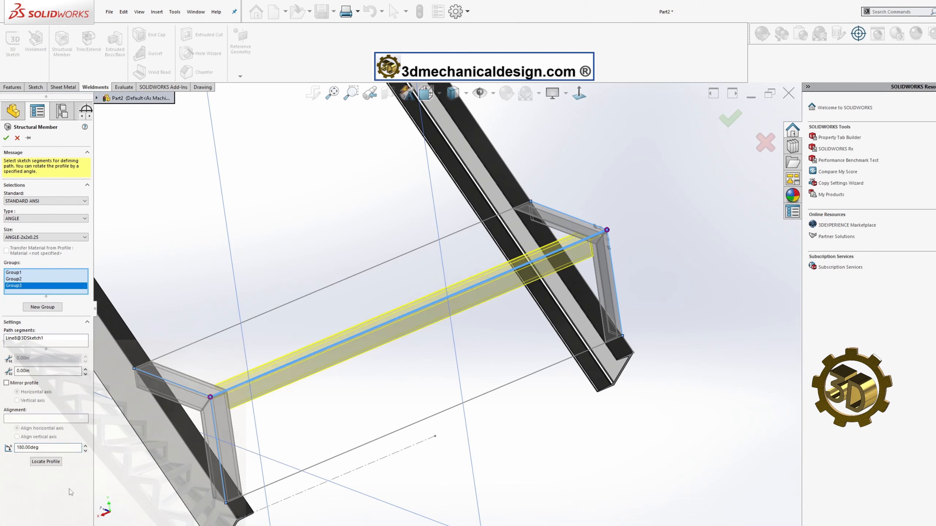
mouse_move(413, 303)
middle_down()
mouse_move(478, 276)
mouse_move(413, 303)
middle_up()
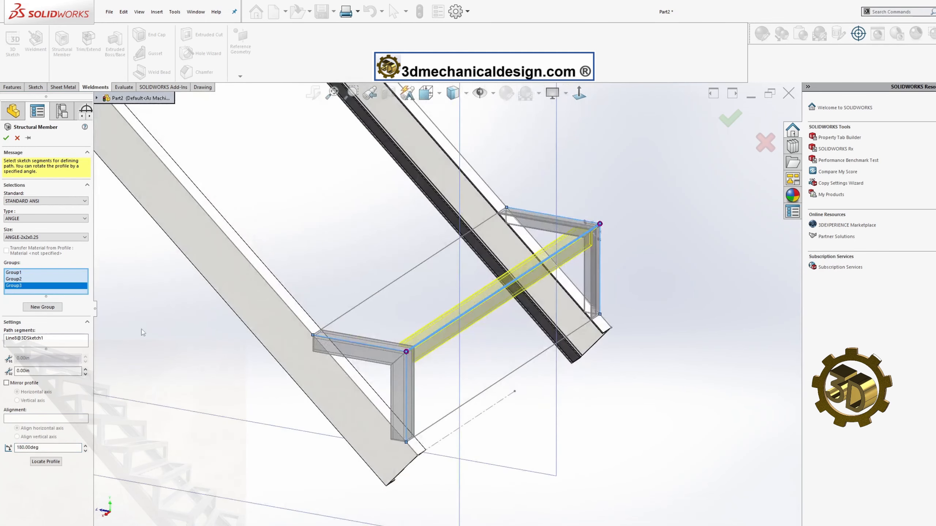
Create a fourth angle group from the step's rear upper cross line and the lower front cross line.
click(43, 307)
click(378, 293)
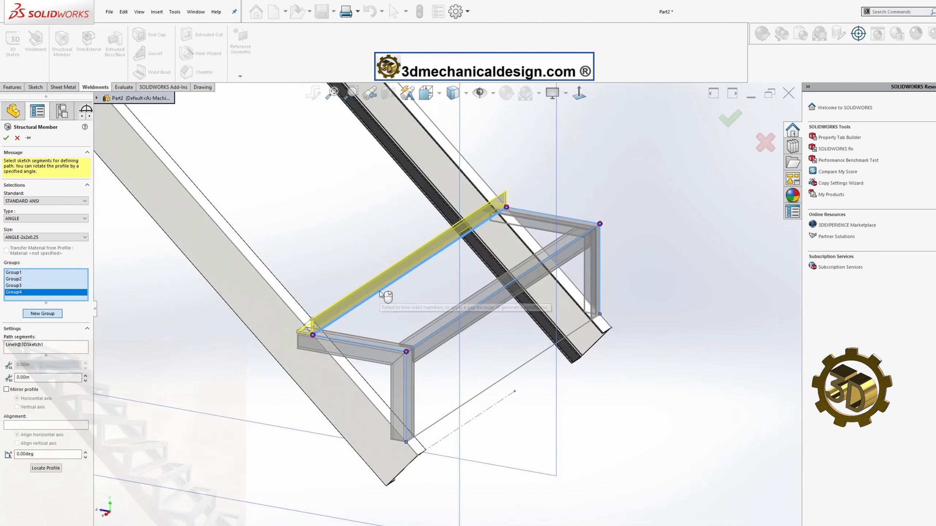
click(448, 418)
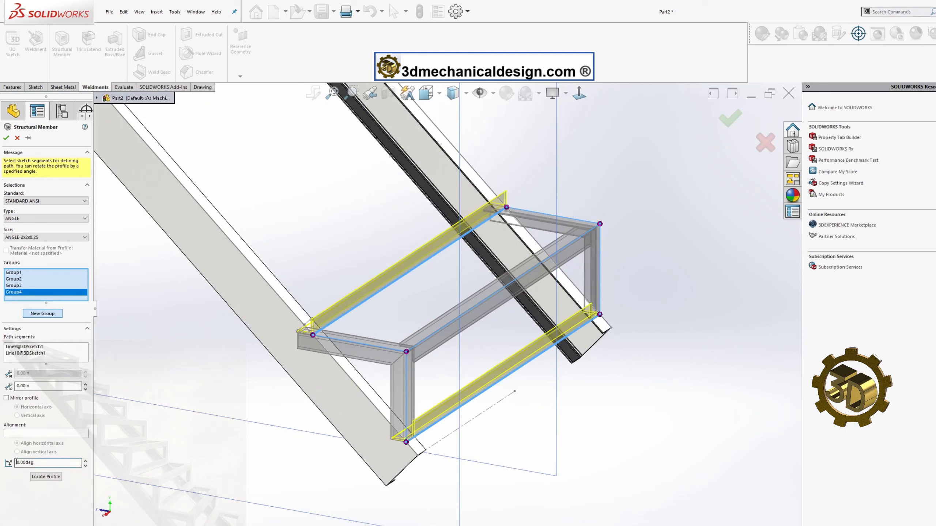
Set the profile rotation of the fourth angle group to 90 degrees.
click(49, 498)
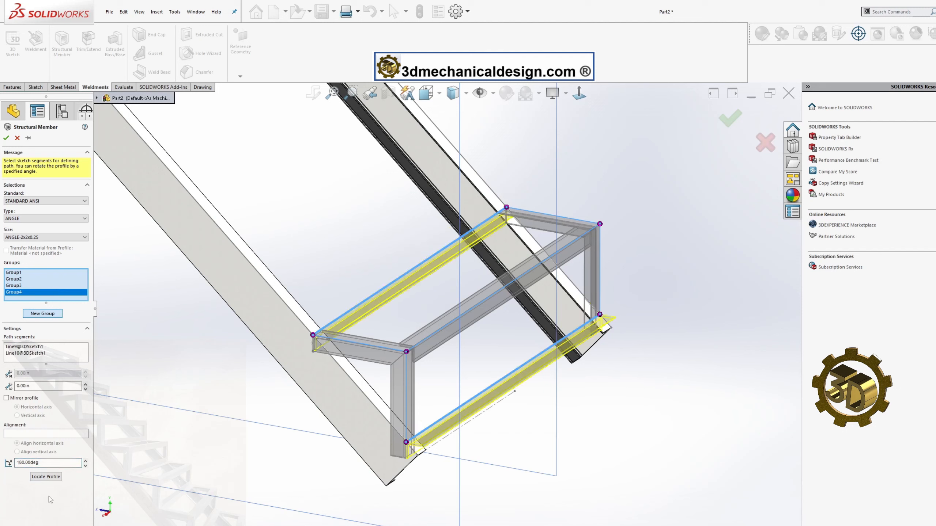
drag(25, 463, 20, 464)
click(63, 493)
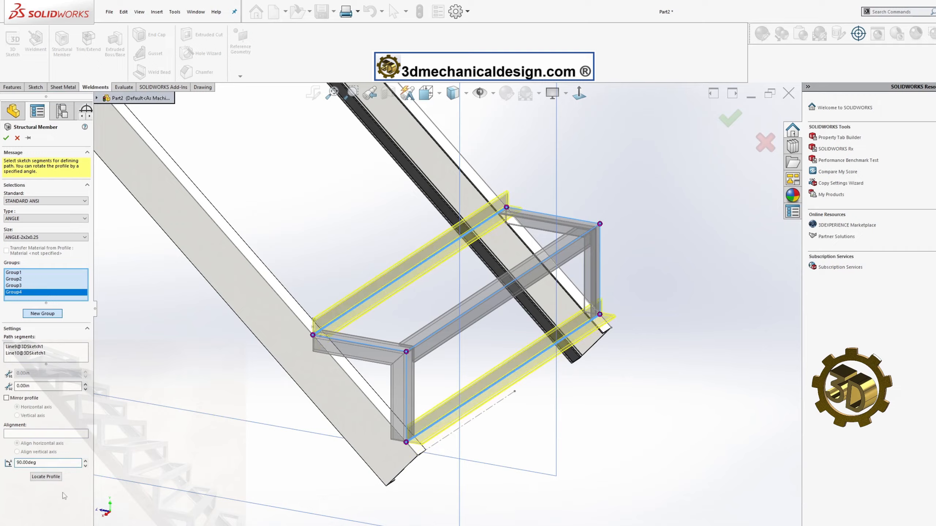
scroll(333, 352, down, 3)
middle_drag(337, 303, 301, 336)
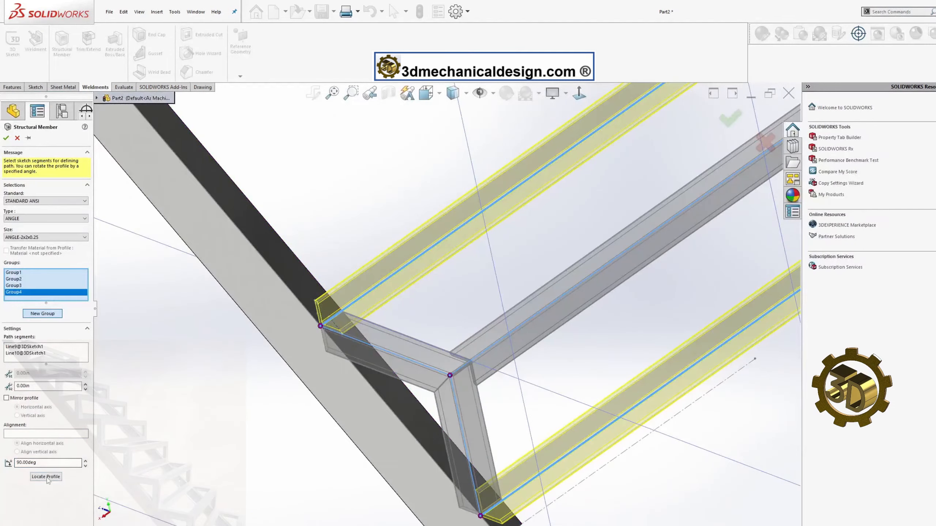
Relocate the fourth group's profile to pierce at the inner fillet point of the angle and create the structural member.
click(45, 477)
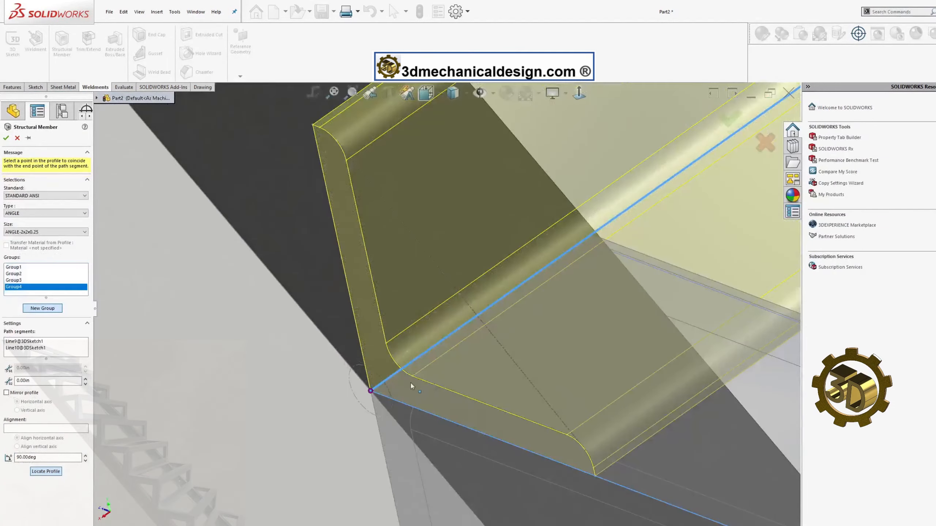
click(413, 377)
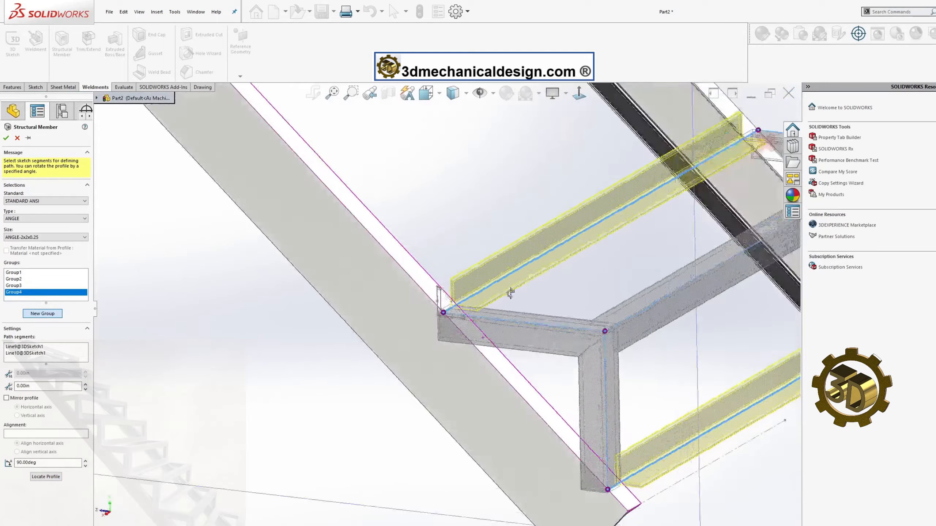
middle_drag(496, 288, 475, 310)
scroll(548, 327, up, 7)
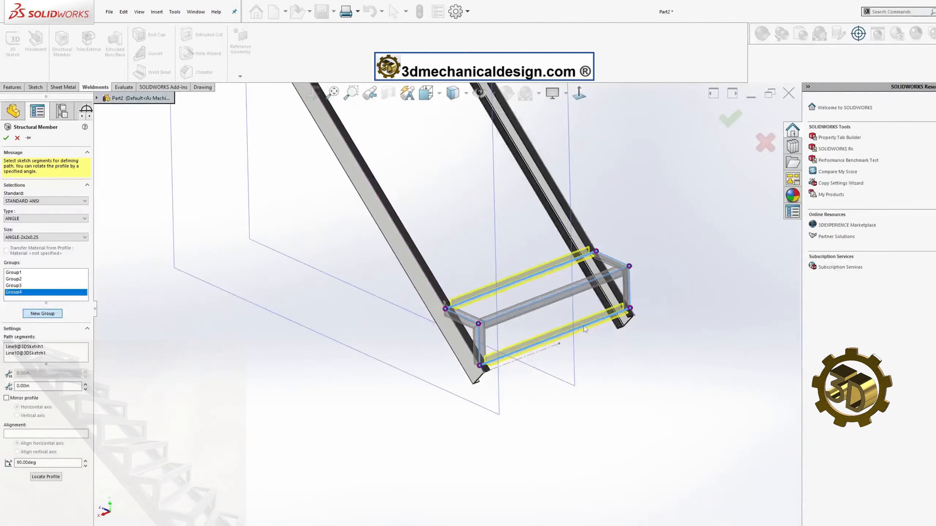
scroll(576, 295, down, 4)
click(8, 139)
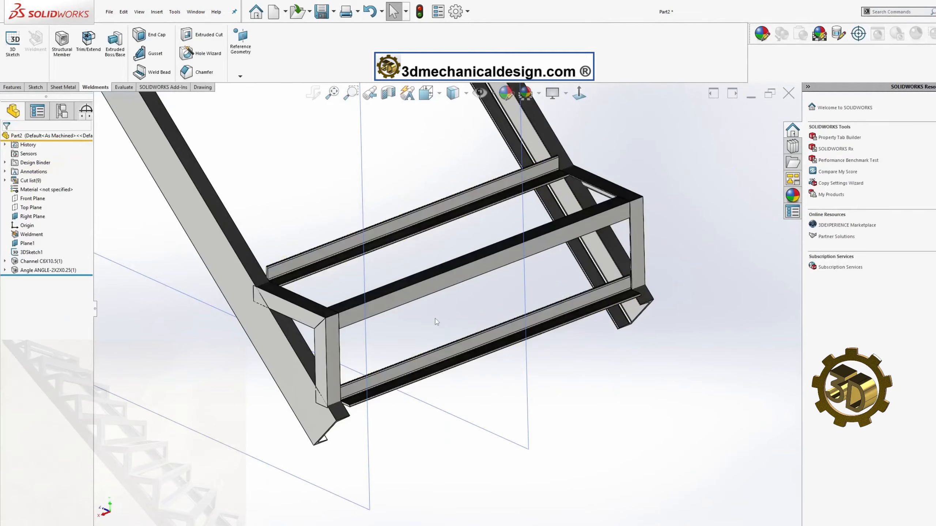
Start a Trim/Extend with the rear cross angle, both tread and riser side angles, and the lower cross angle as bodies to trim.
middle_drag(434, 329, 353, 246)
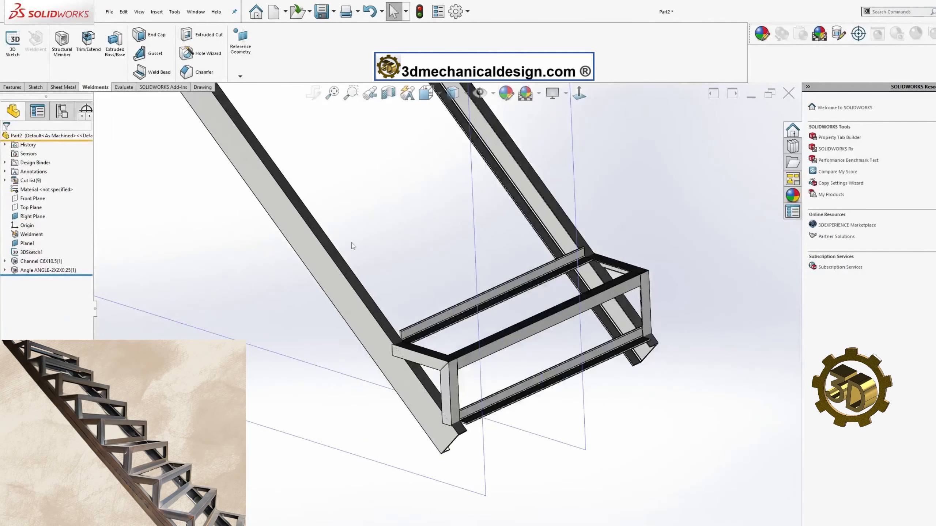
click(89, 40)
scroll(463, 338, down, 4)
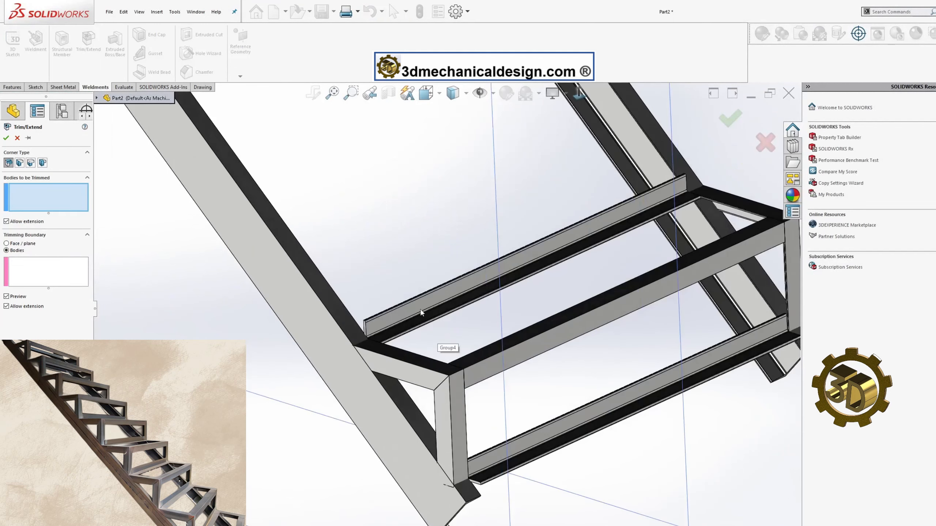
click(391, 325)
click(413, 373)
click(448, 420)
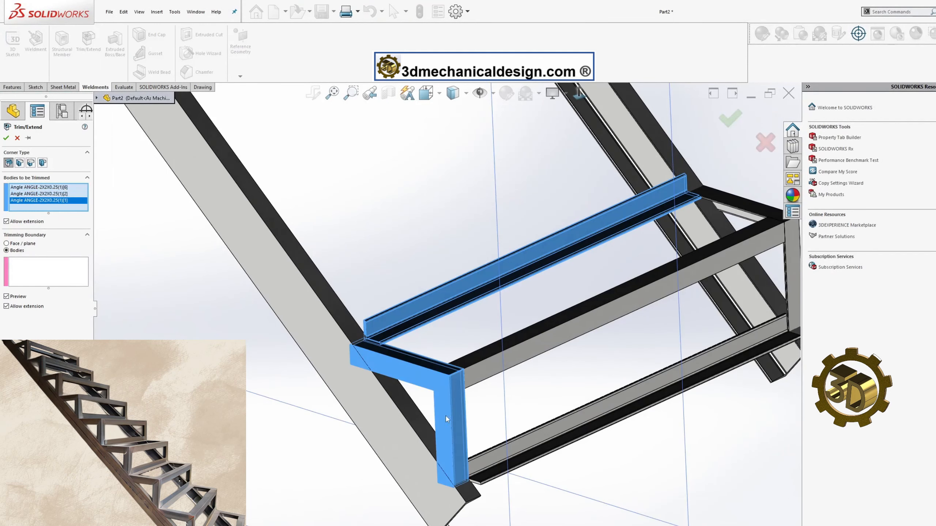
click(732, 218)
ctrl+middle_drag(732, 218, 648, 293)
click(577, 267)
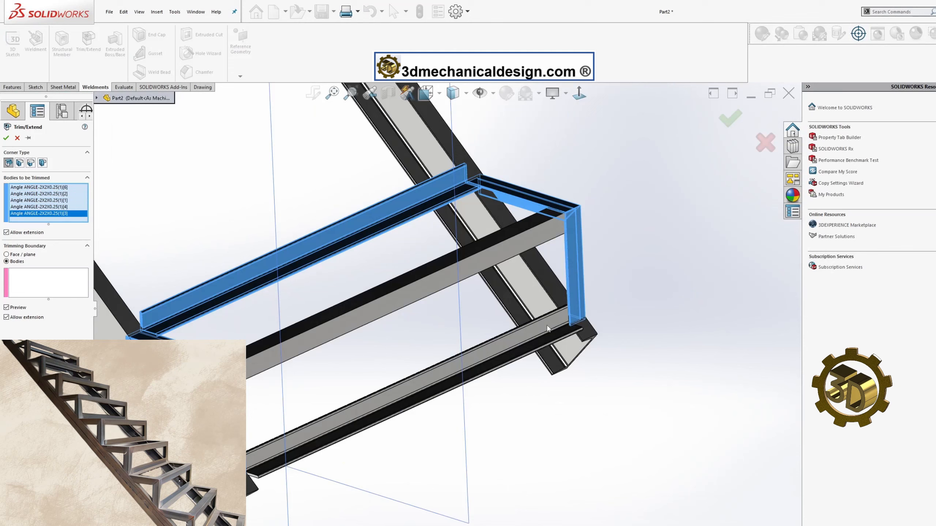
click(460, 373)
Trim the selected angles using both C6x10.5 channel stringers as the trimming boundary bodies.
scroll(461, 372, up, 3)
click(58, 295)
click(282, 345)
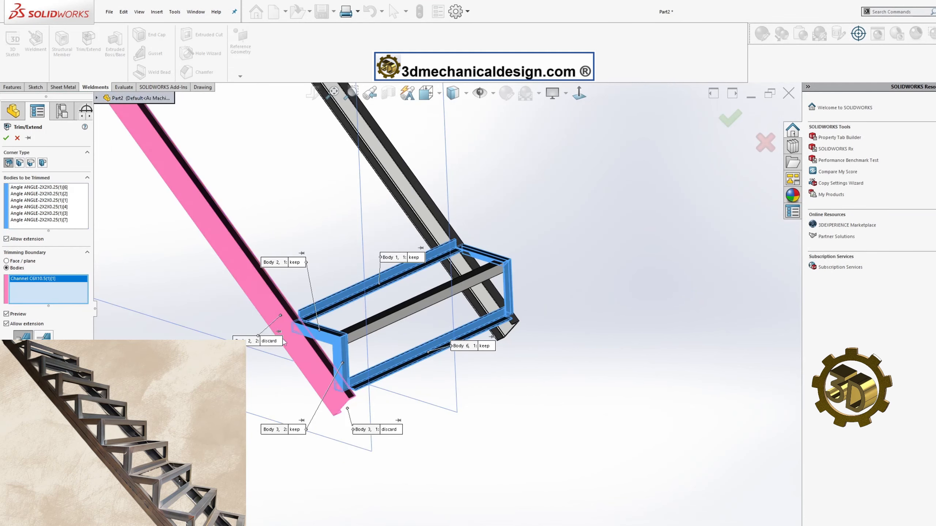
click(427, 220)
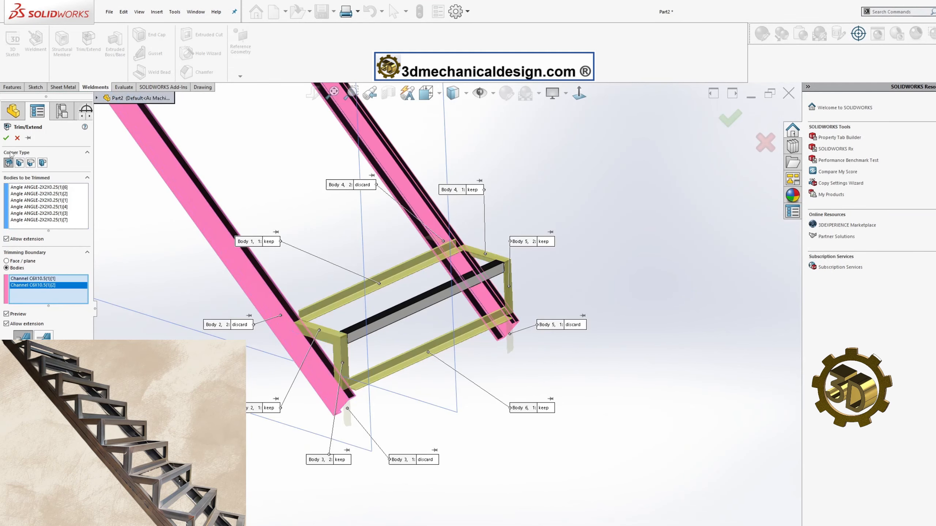
click(8, 137)
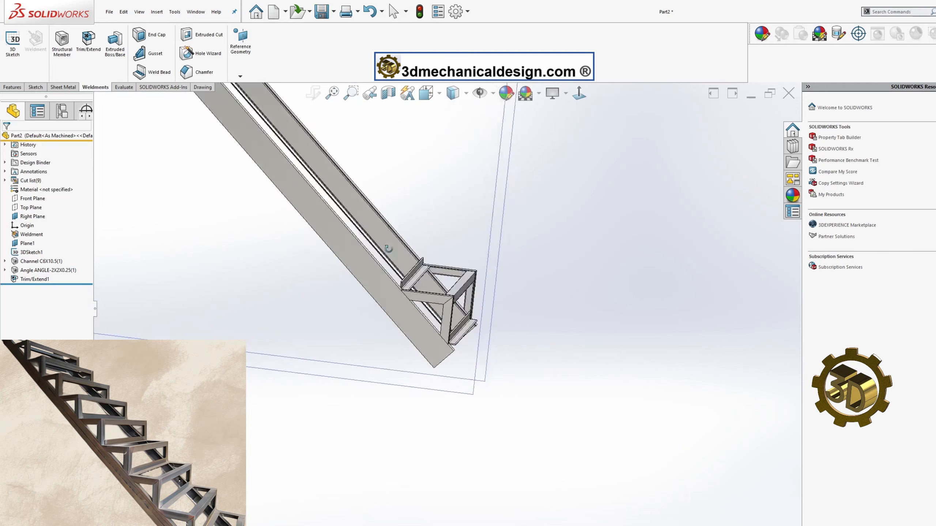
Check the step spacing along the near stringer between the riser's lower corner and the tread's rear corner.
scroll(373, 363, down, 7)
click(503, 304)
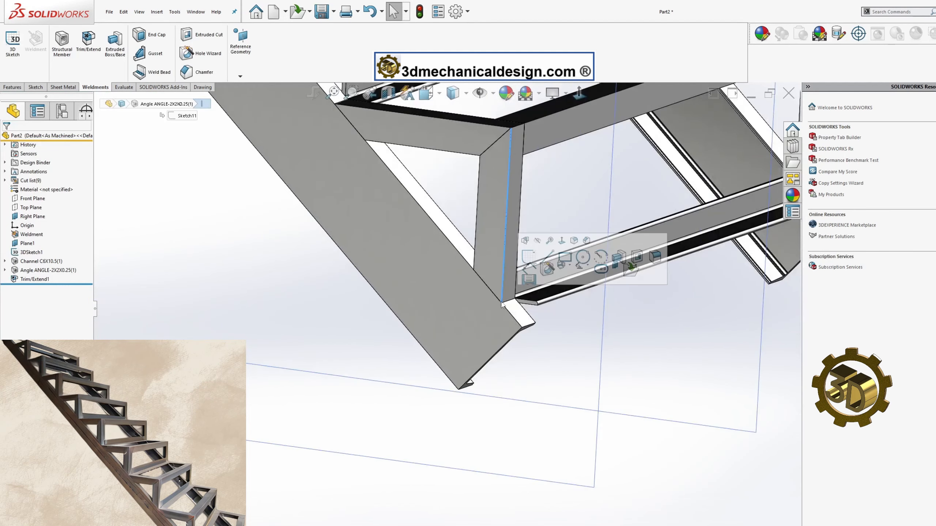
scroll(482, 306, down, 3)
click(474, 304)
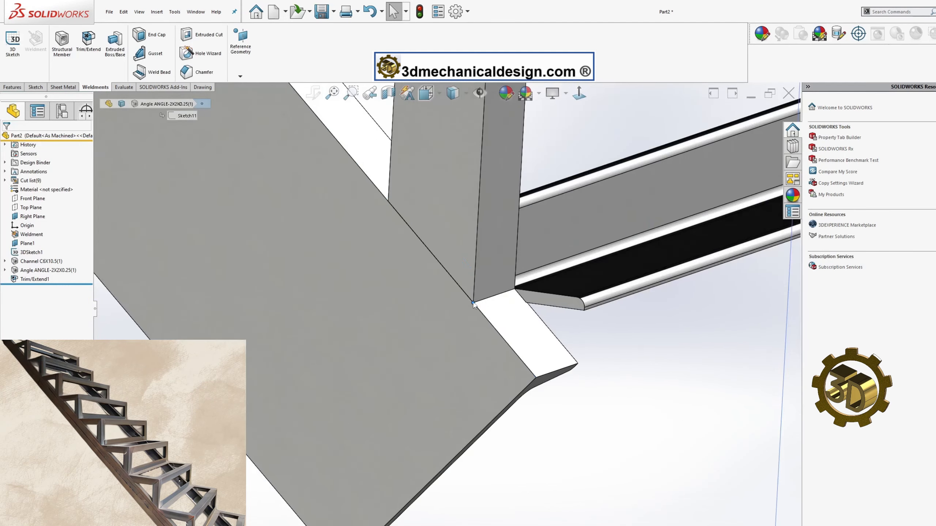
middle_drag(474, 305, 409, 272)
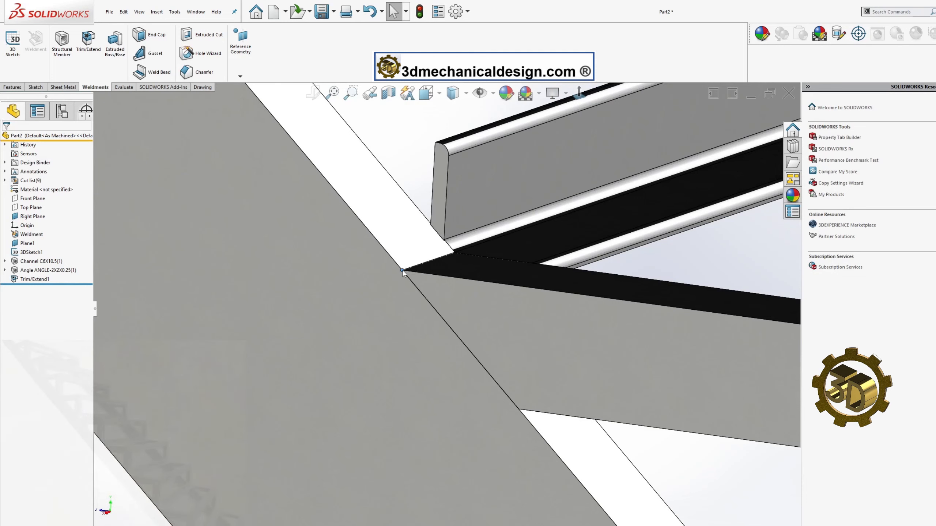
scroll(403, 272, up, 6)
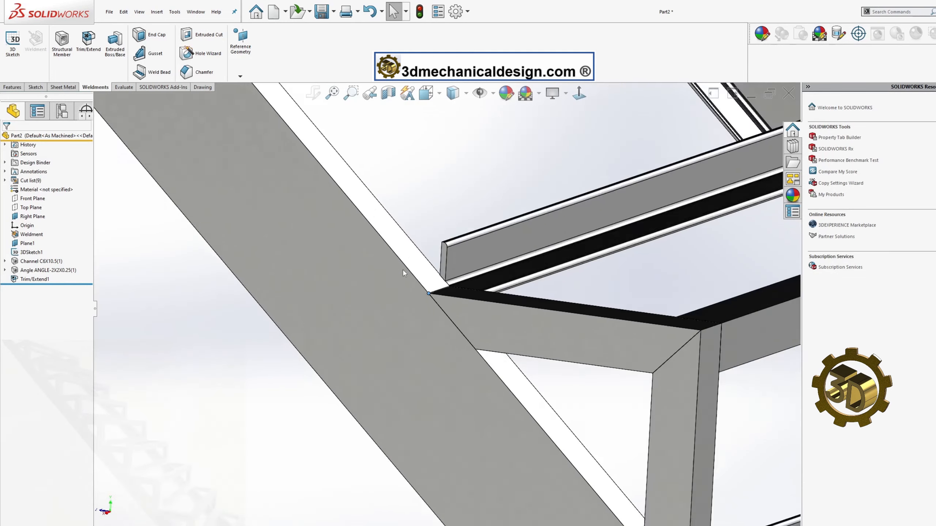
Start a linear pattern along the near stringer's upper edge with a spacing of 16.28 in.
click(64, 88)
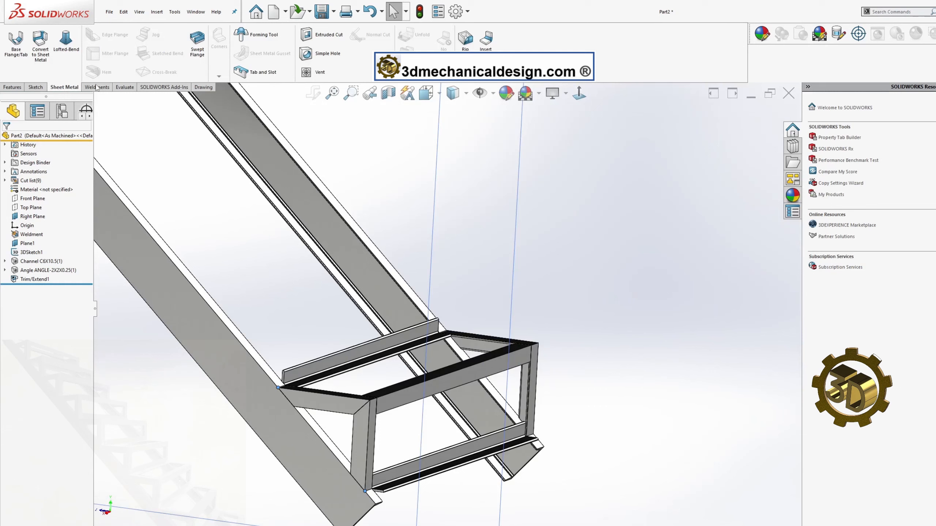
click(12, 87)
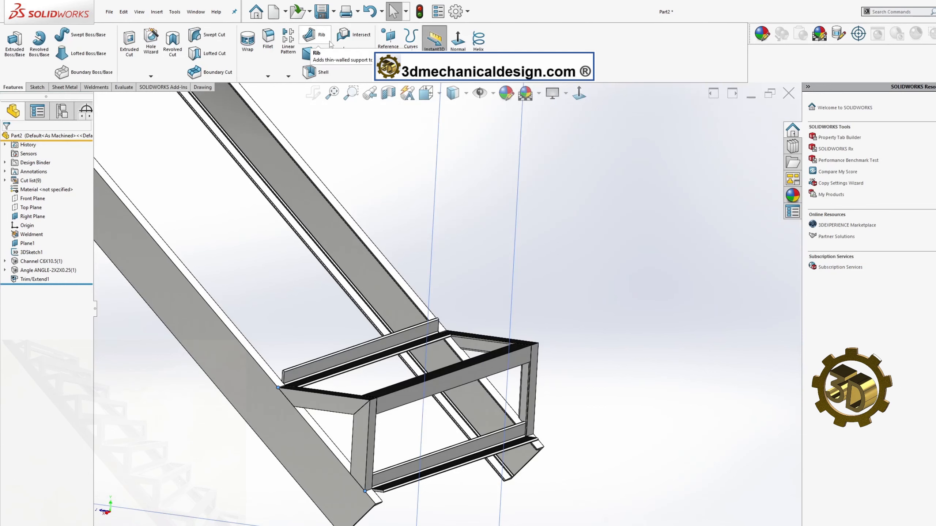
click(288, 39)
scroll(289, 202, up, 4)
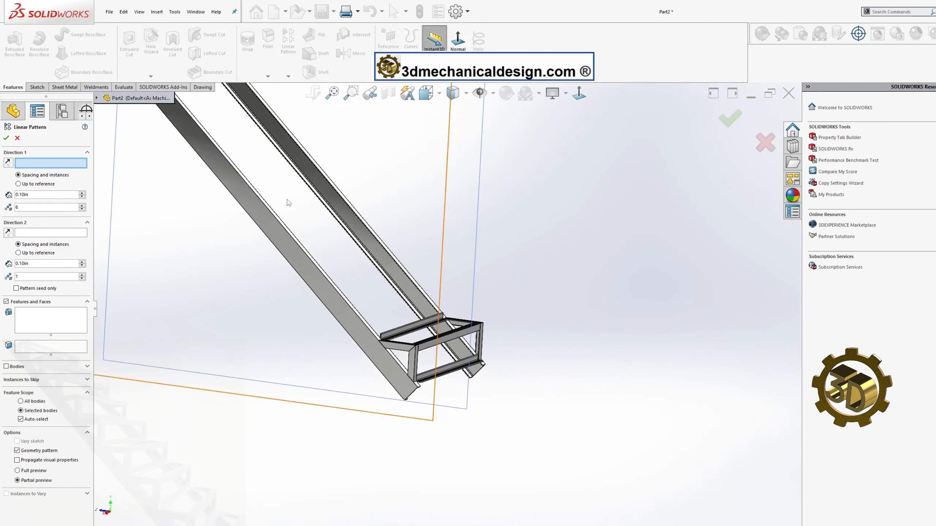
click(276, 217)
click(33, 196)
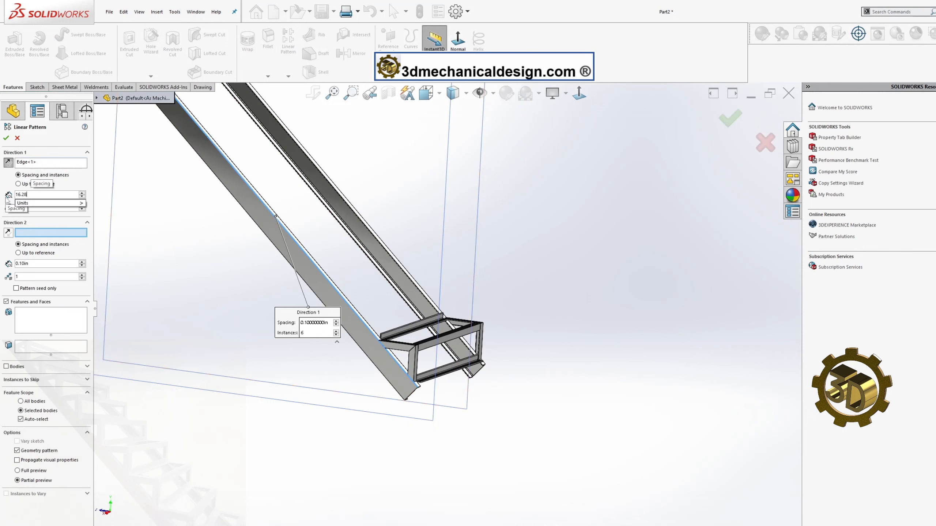
Set the linear pattern to copy bodies instead of features, using the spacing and instances mode.
click(72, 184)
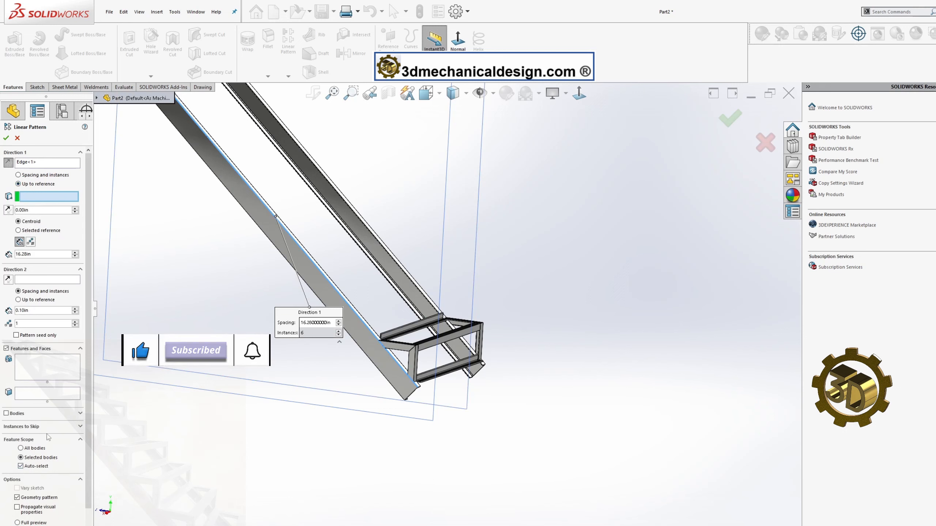
scroll(49, 437, down, 1)
click(6, 394)
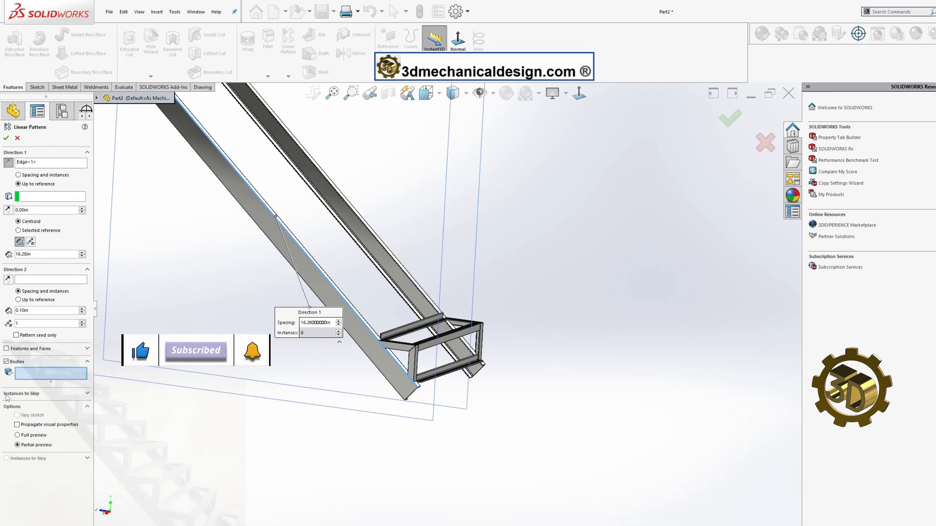
scroll(433, 370, down, 5)
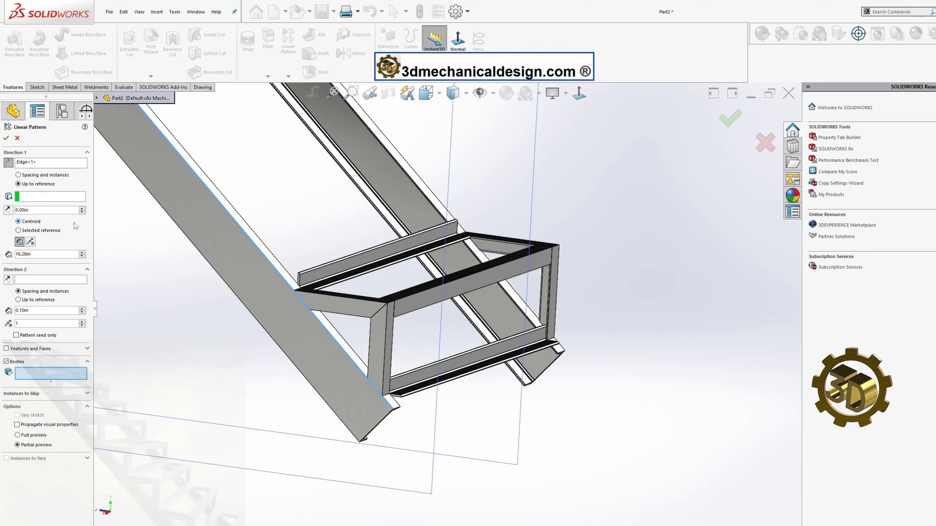
click(18, 175)
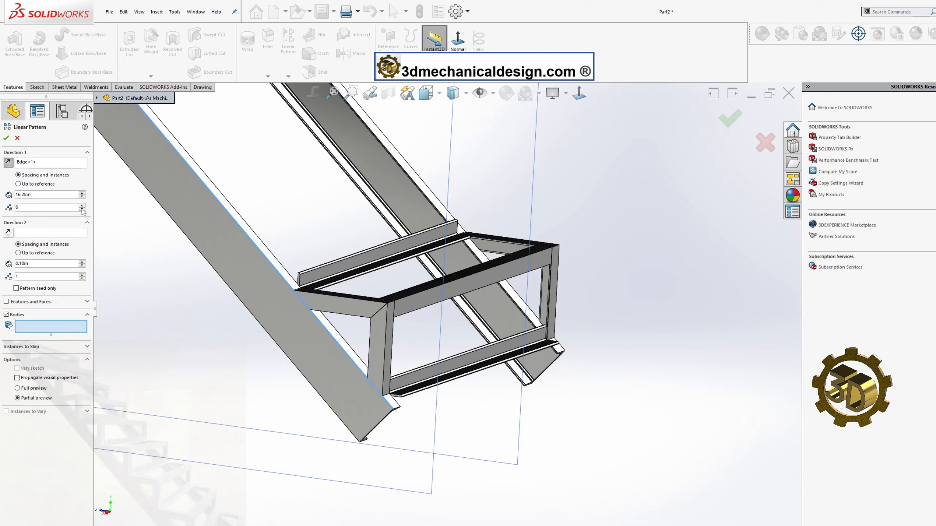
Pattern all seven angle bodies of the step frame up the stringers with 8 instances.
click(380, 346)
click(343, 303)
click(340, 263)
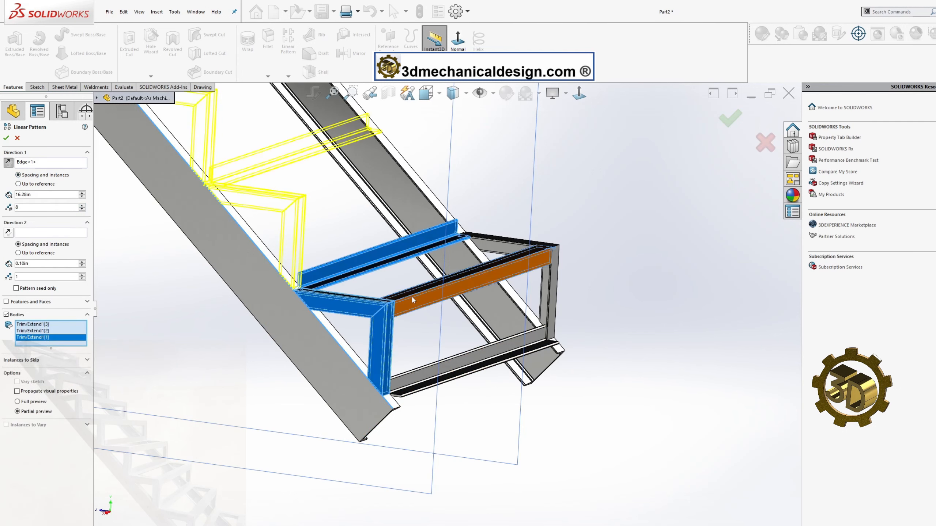
click(442, 280)
click(509, 242)
click(550, 326)
click(550, 327)
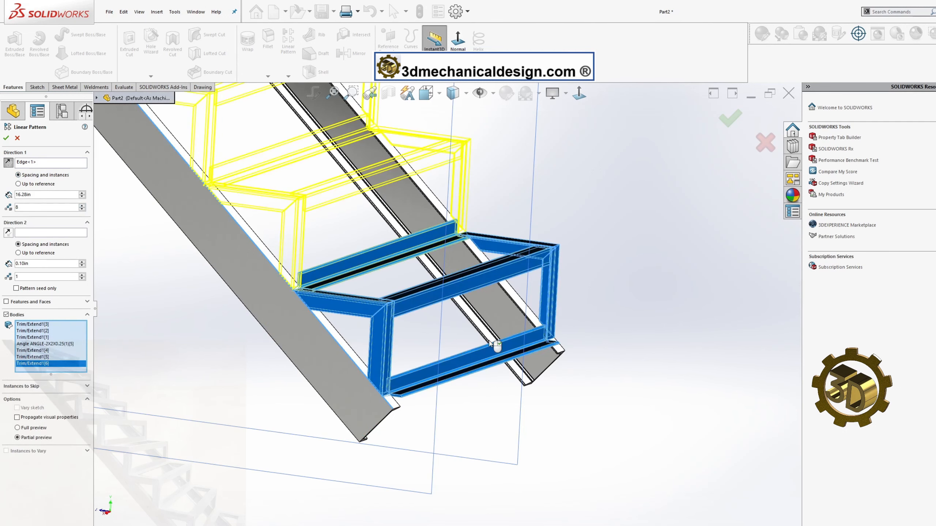
scroll(442, 303, up, 5)
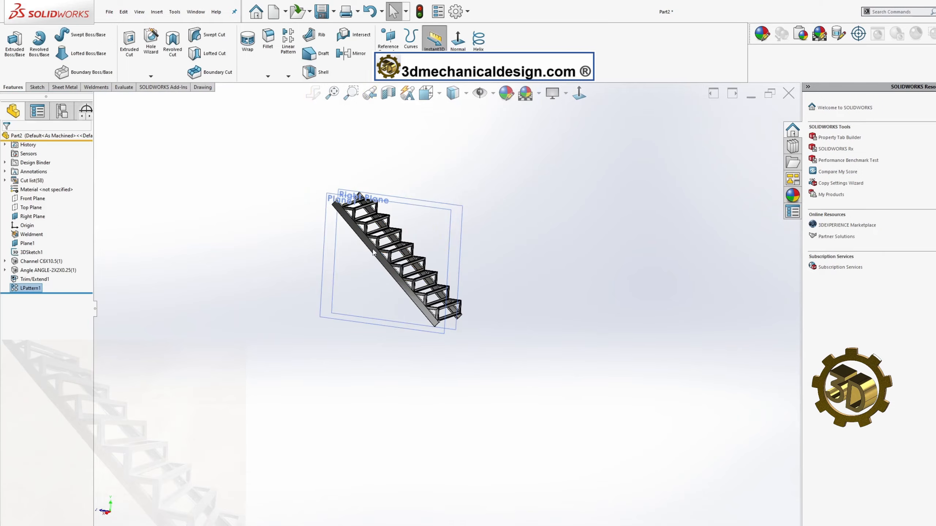
Start a sketch on the near stringer's outer face, viewed square to that face.
scroll(417, 264, up, 5)
middle_drag(417, 263, 387, 267)
click(386, 266)
click(458, 39)
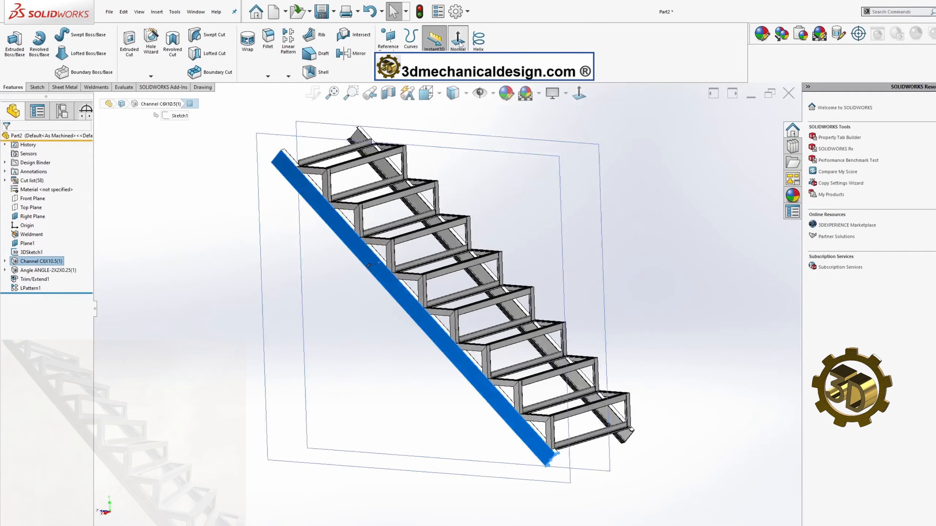
click(143, 195)
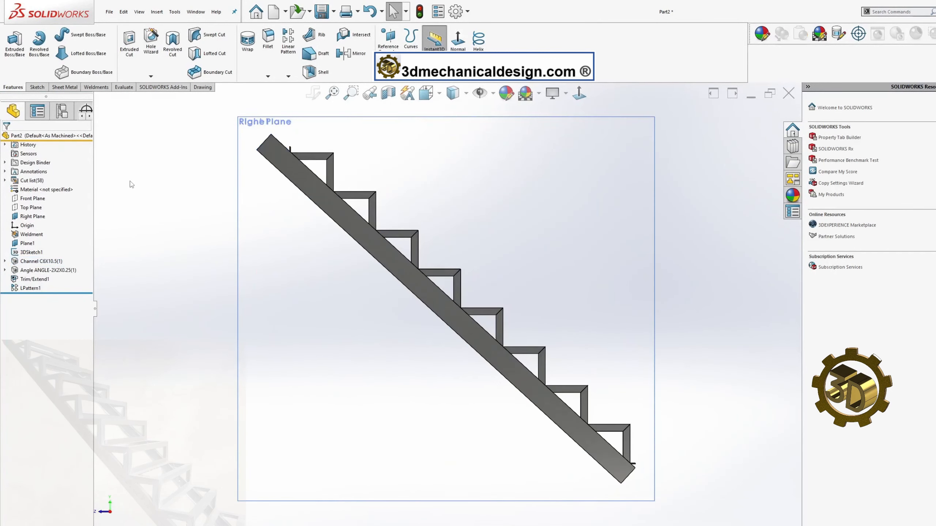
click(37, 90)
click(14, 42)
click(600, 457)
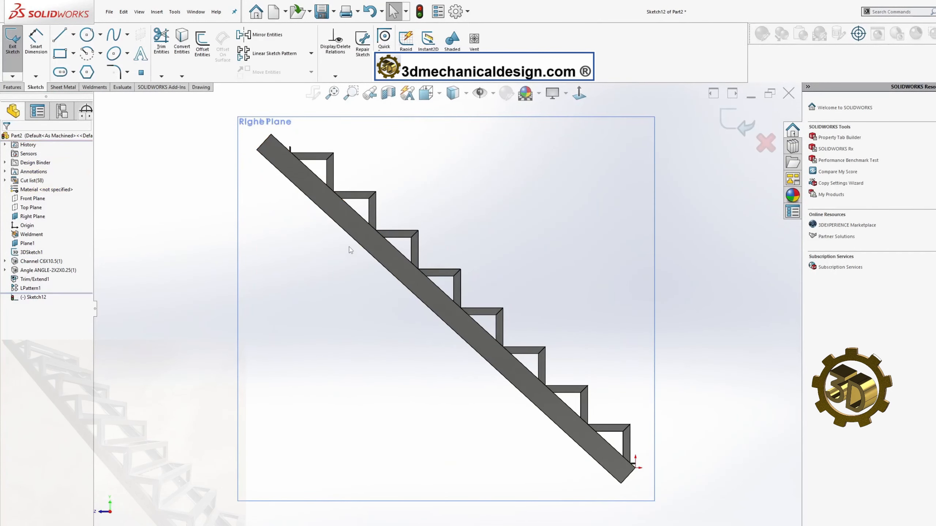
Draw a corner rectangle about 10.5 x 6.2 in over the stringer's lower end, starting at the underside of the lowest angle's flange.
click(74, 54)
click(66, 69)
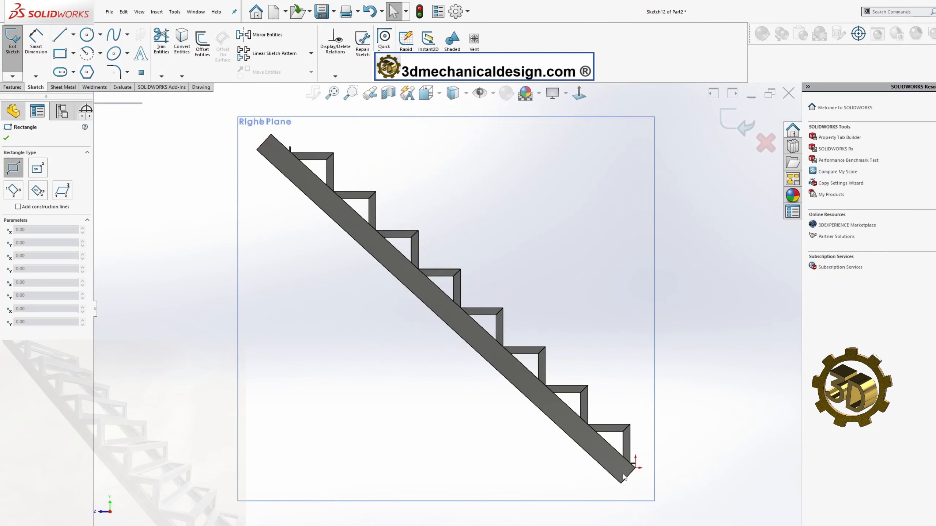
scroll(627, 461, down, 5)
scroll(516, 291, down, 3)
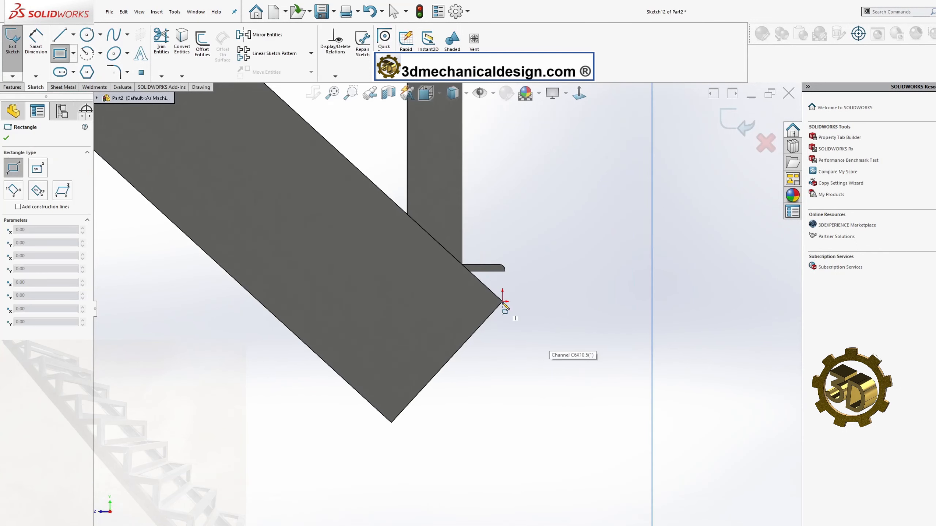
click(521, 260)
scroll(393, 495, up, 3)
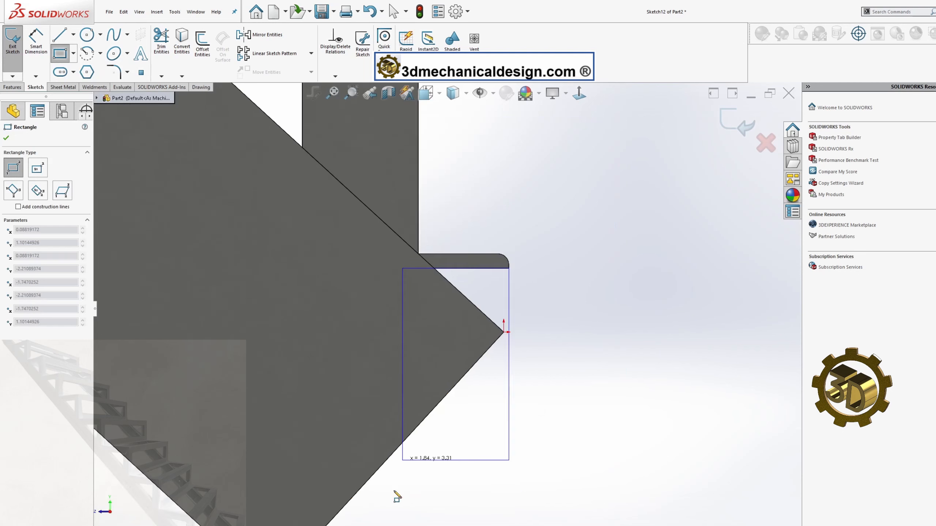
click(130, 492)
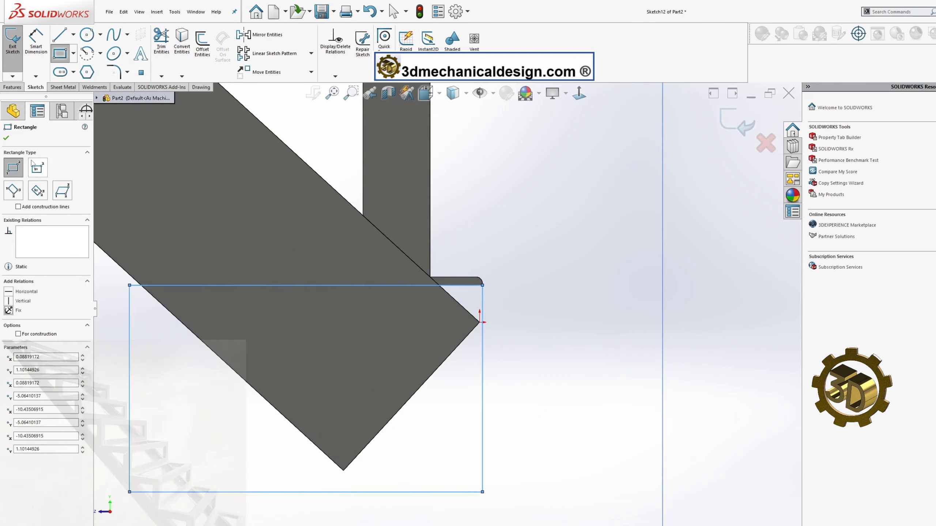
click(6, 138)
scroll(272, 178, up, 5)
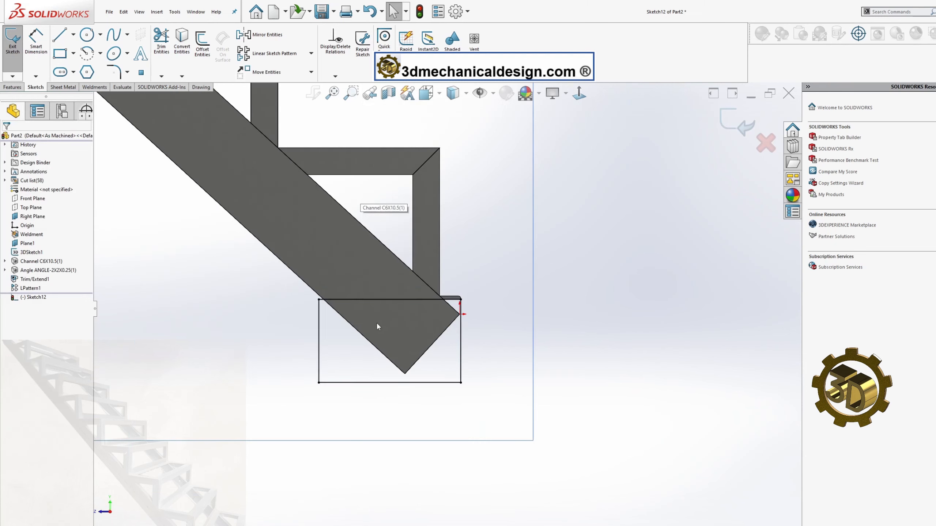
Draw a second corner rectangle about 11.6 x 18.5 in over the stringer's upper end.
scroll(301, 161, up, 3)
scroll(301, 160, down, 5)
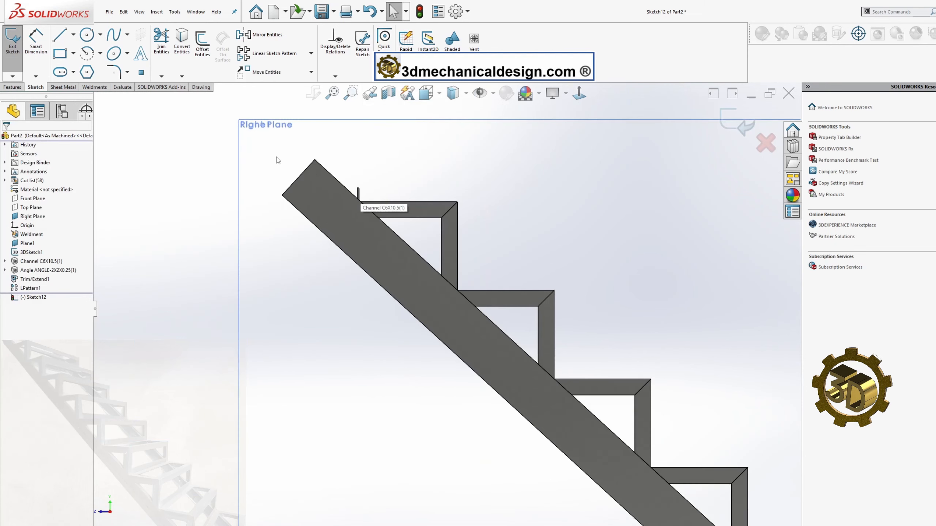
click(67, 60)
click(263, 142)
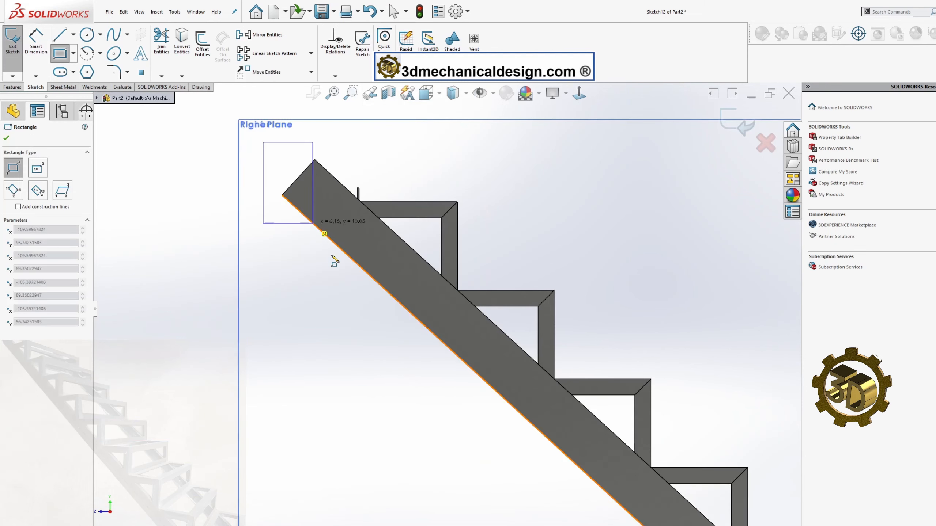
click(358, 291)
scroll(487, 234, down, 6)
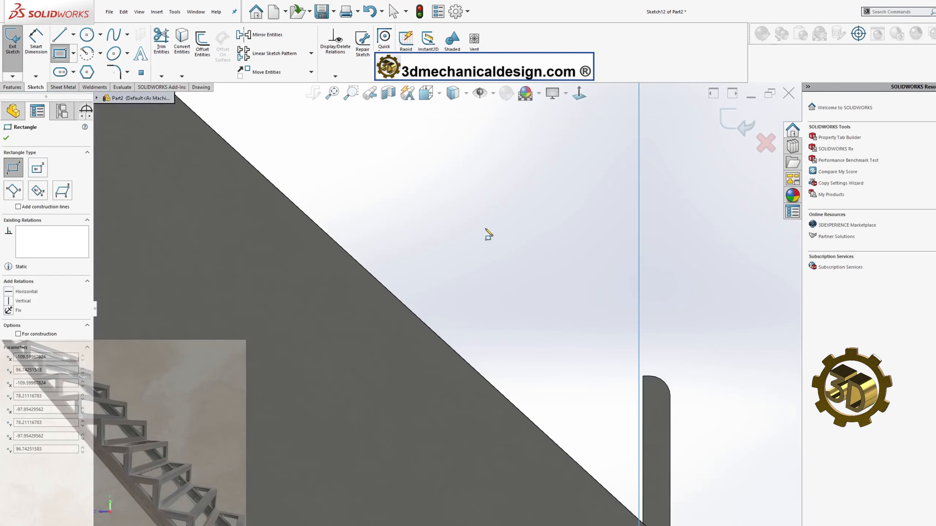
key(Escape)
Make the upper rectangle's stair-side vertical line collinear with the outer vertical edge of the topmost angle.
click(541, 383)
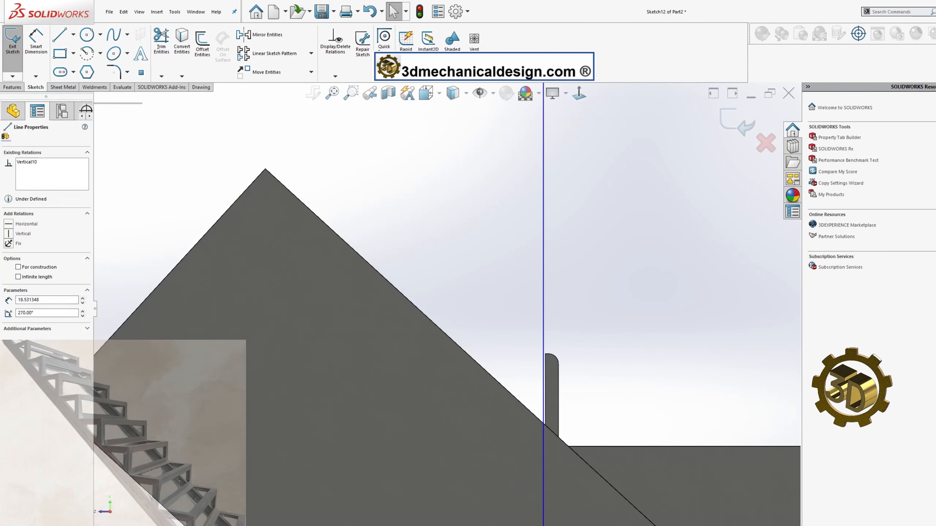
scroll(502, 323, down, 5)
ctrl+click(490, 305)
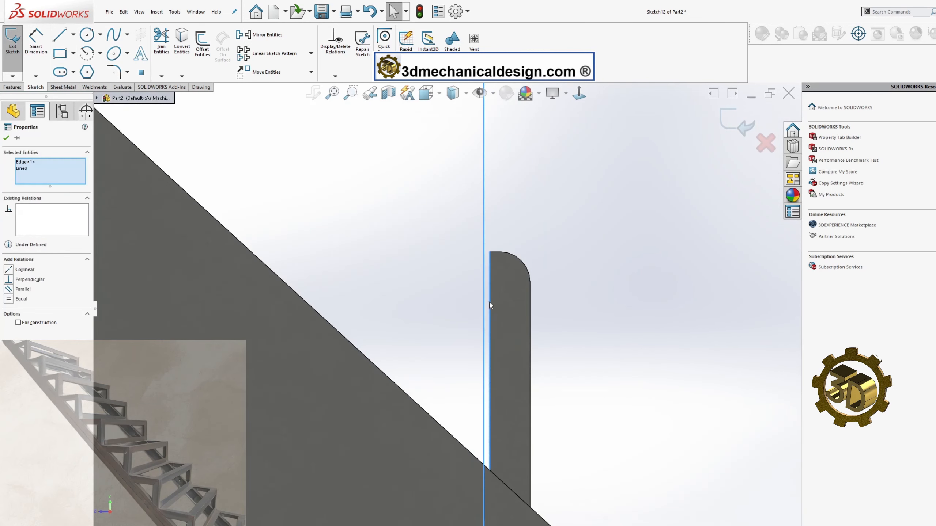
click(13, 271)
scroll(370, 232, up, 6)
click(302, 234)
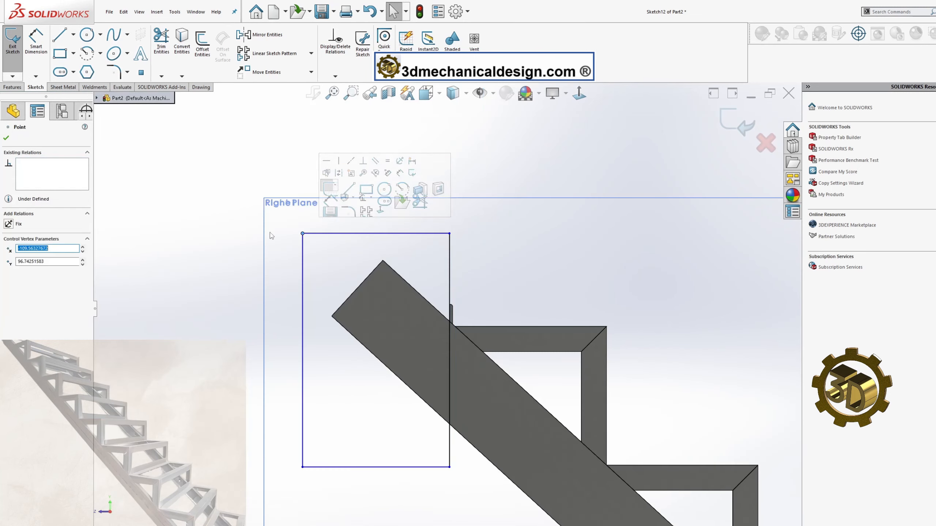
click(6, 138)
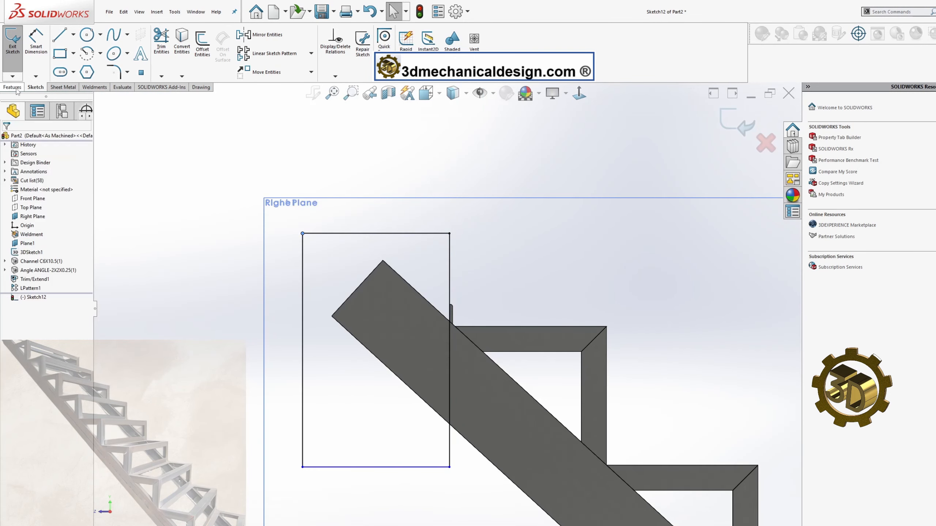
Make an extruded cut from the two rectangles through both stringers to trim their upper and lower ends.
click(12, 87)
click(129, 41)
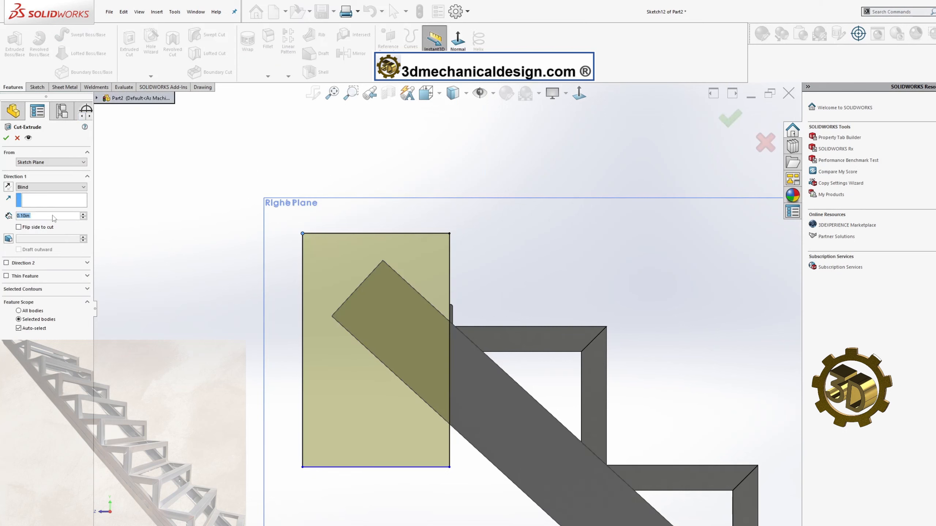
click(54, 188)
click(30, 200)
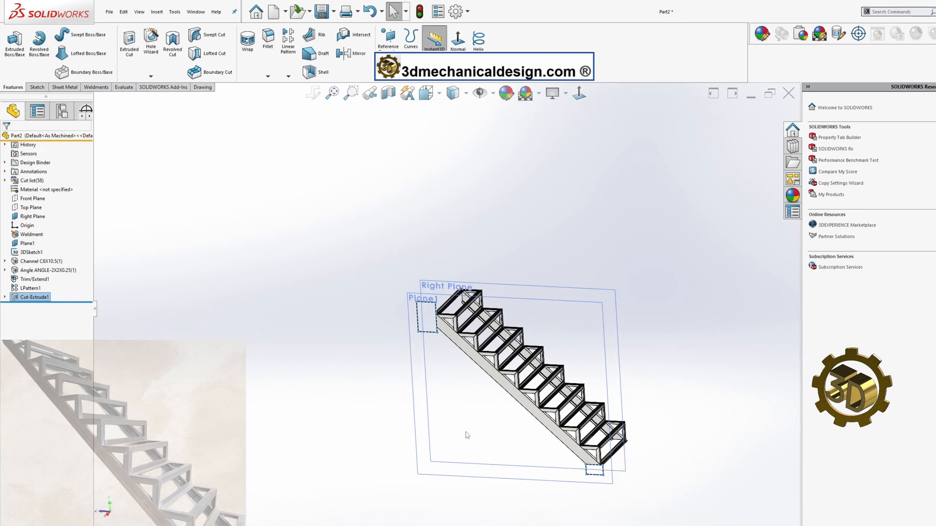
Start a corner rectangle sketch on the underside face of the lowest angle, viewed square to that face.
middle_drag(466, 434, 513, 354)
scroll(660, 474, down, 6)
middle_drag(428, 304, 427, 332)
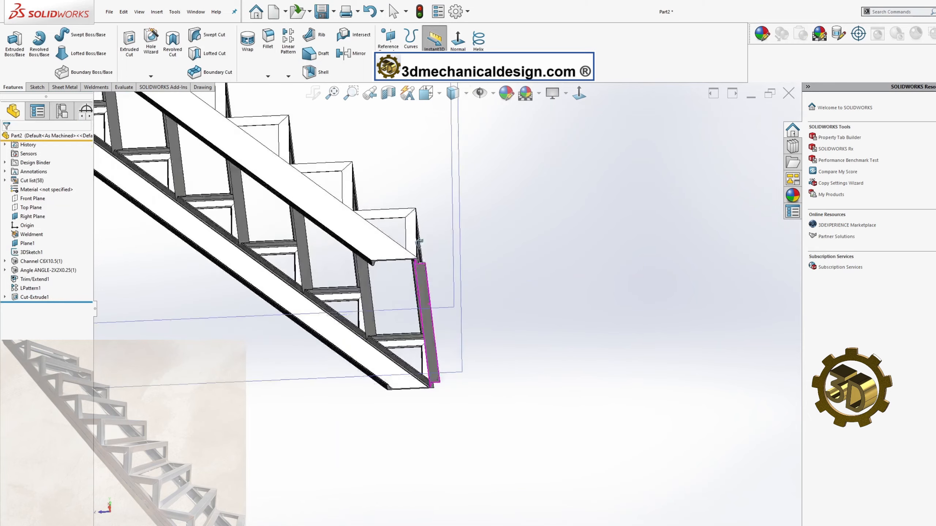
scroll(417, 274, down, 5)
click(439, 267)
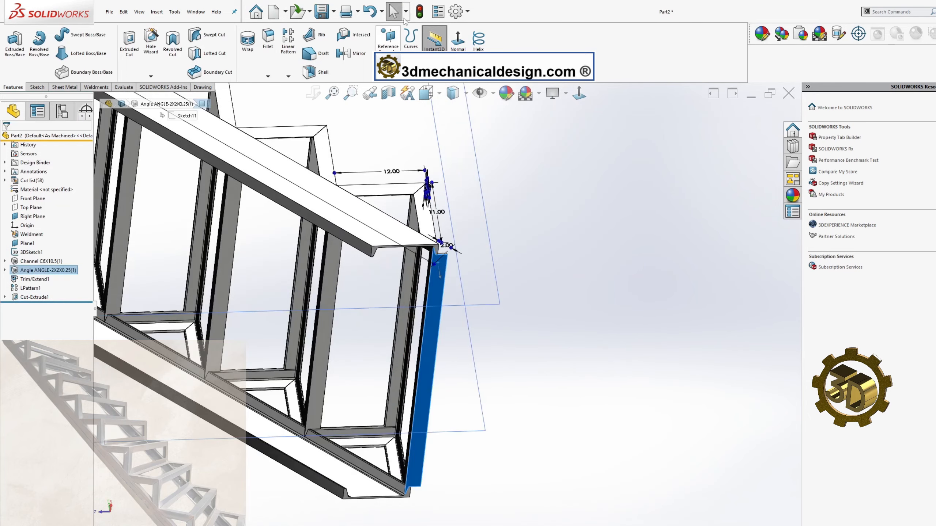
click(462, 38)
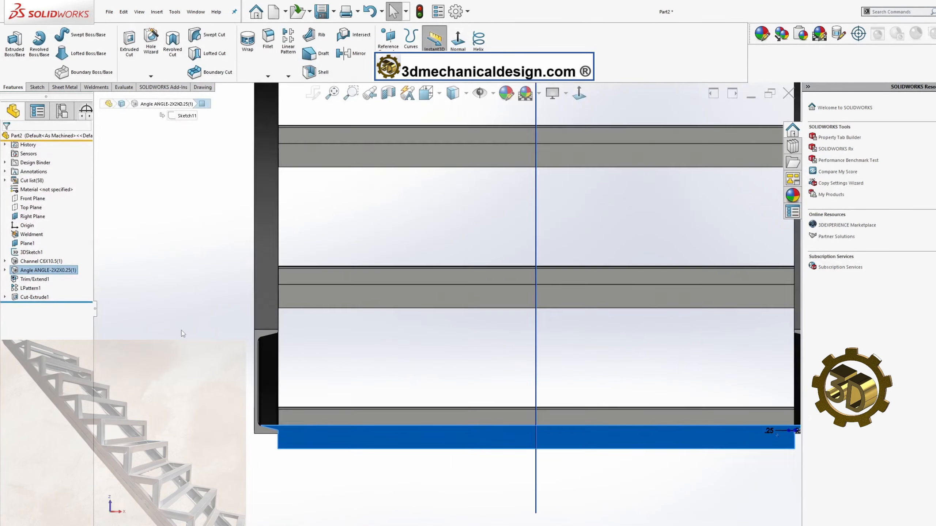
scroll(183, 334, down, 2)
click(33, 88)
click(74, 54)
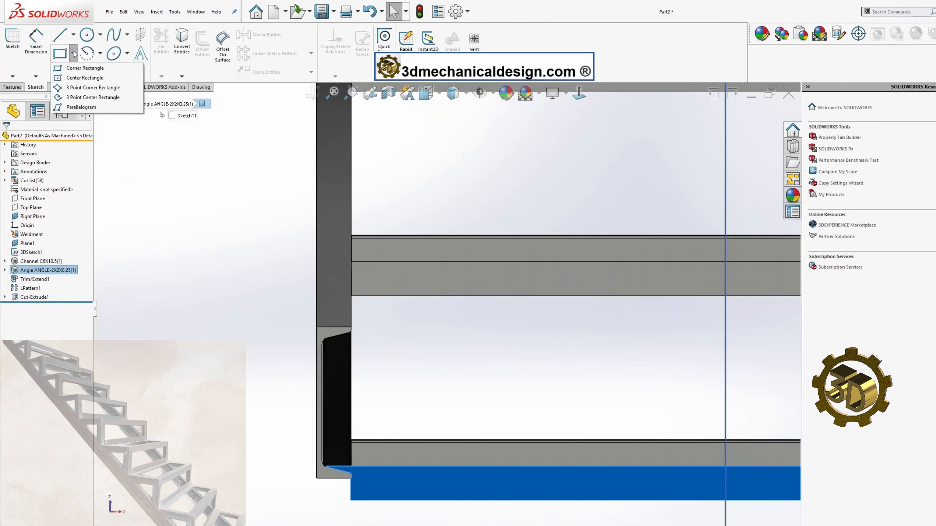
click(63, 69)
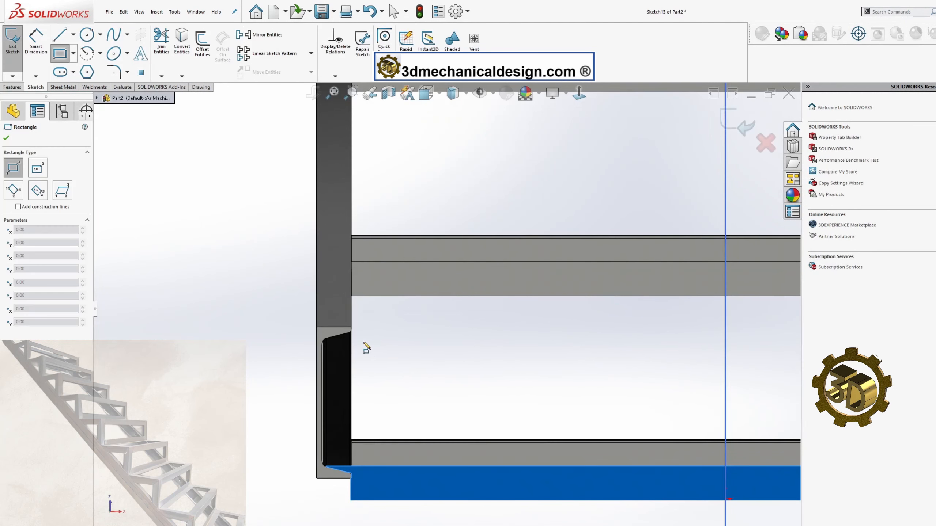
Draw a base plate rectangle about 4.8 x 10.1 in from the inner corner of the stringer's cut end, extending outward.
click(351, 327)
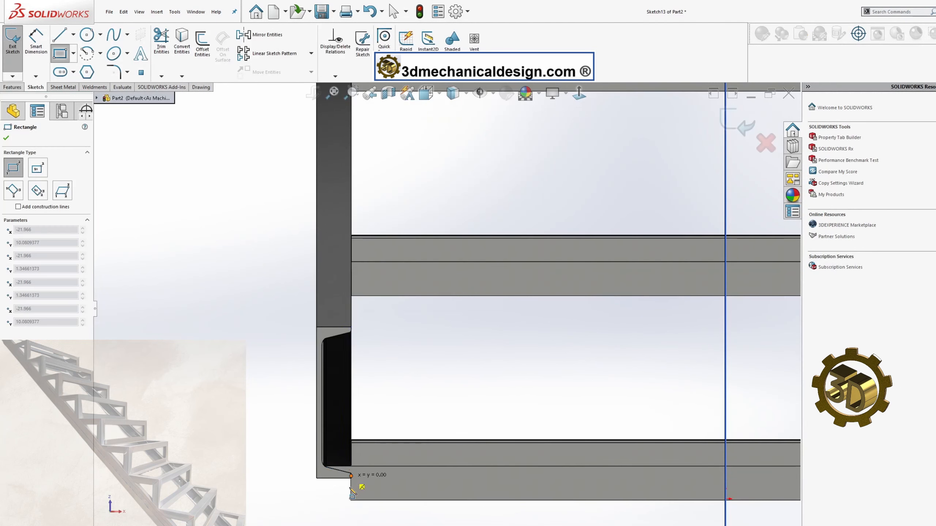
click(272, 499)
scroll(293, 498, down, 5)
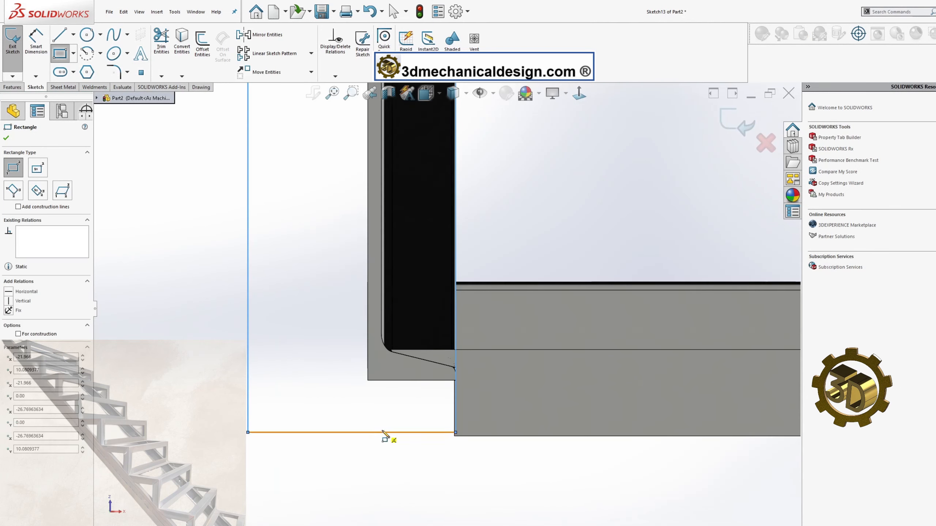
key(Escape)
Move the rectangle's inner front corner onto the lowest angle's outer corner so the two front edges align.
click(405, 432)
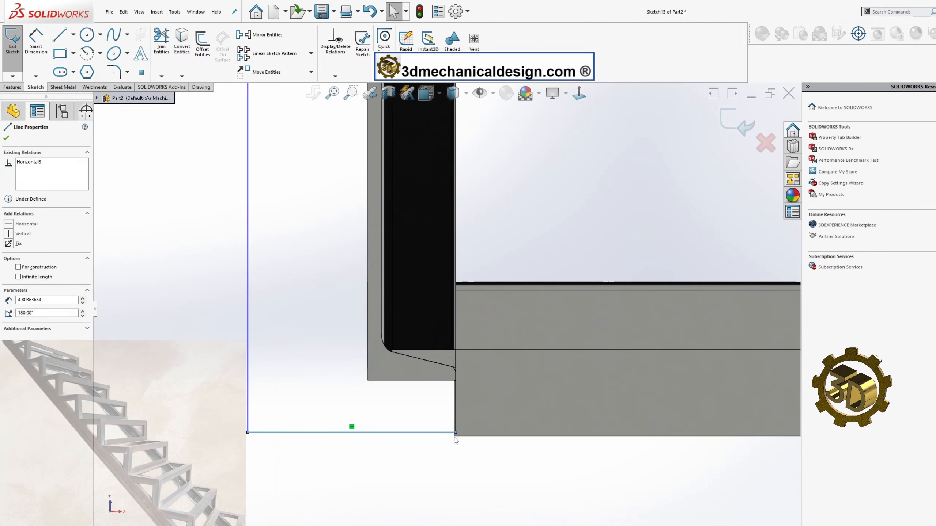
click(464, 460)
scroll(464, 460, down, 5)
drag(437, 376, 437, 387)
scroll(368, 299, up, 9)
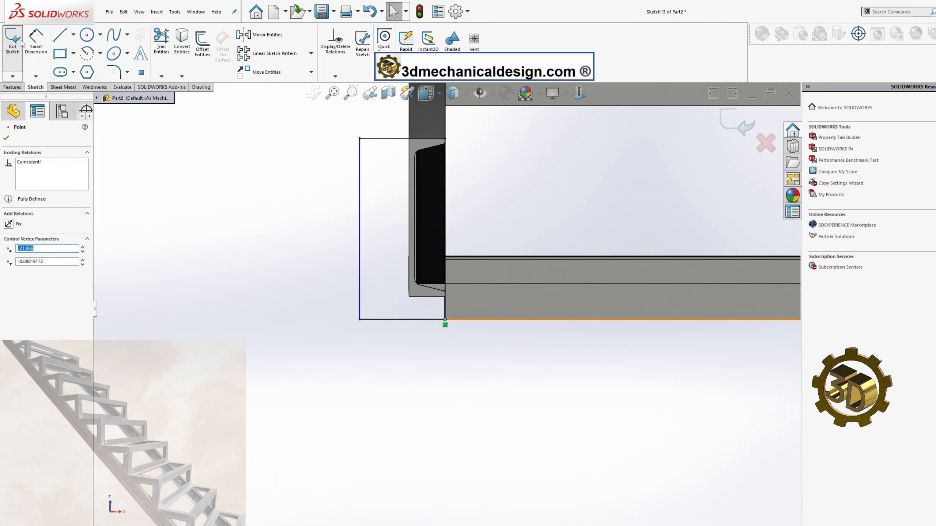
Dimension the base plate rectangle's width to 5 in.
click(36, 41)
click(423, 319)
click(410, 360)
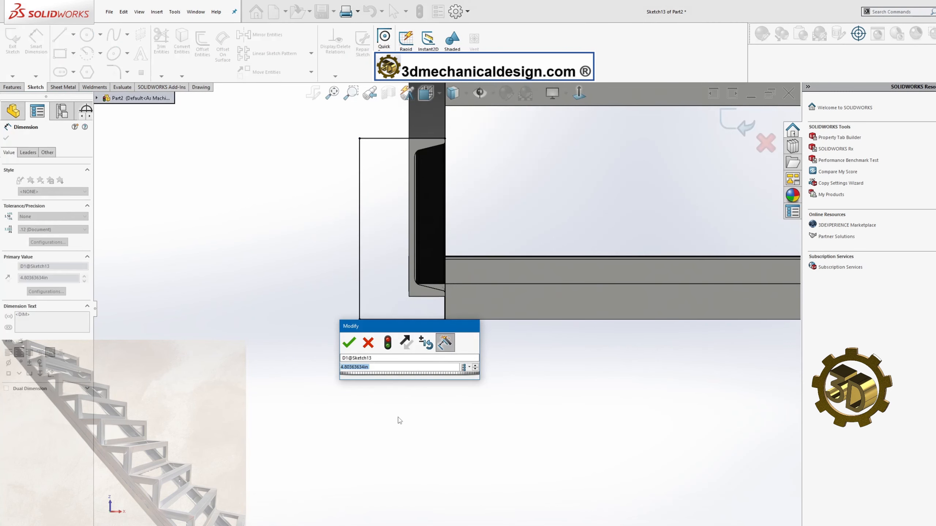
text(5)
key(Return)
Sketch two bolt hole circles, radius about 0.46 in and 0.39 in, one above the other on the plate's outer side.
click(87, 36)
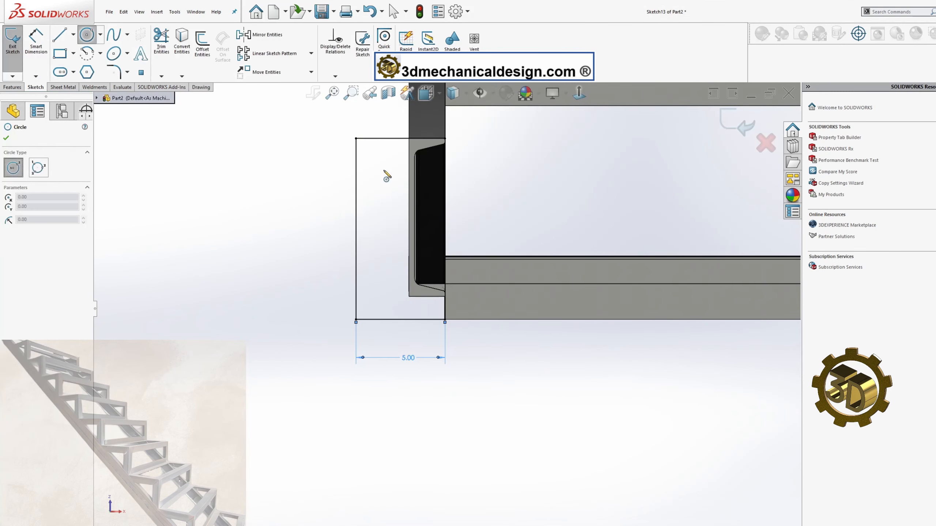
click(383, 170)
click(381, 164)
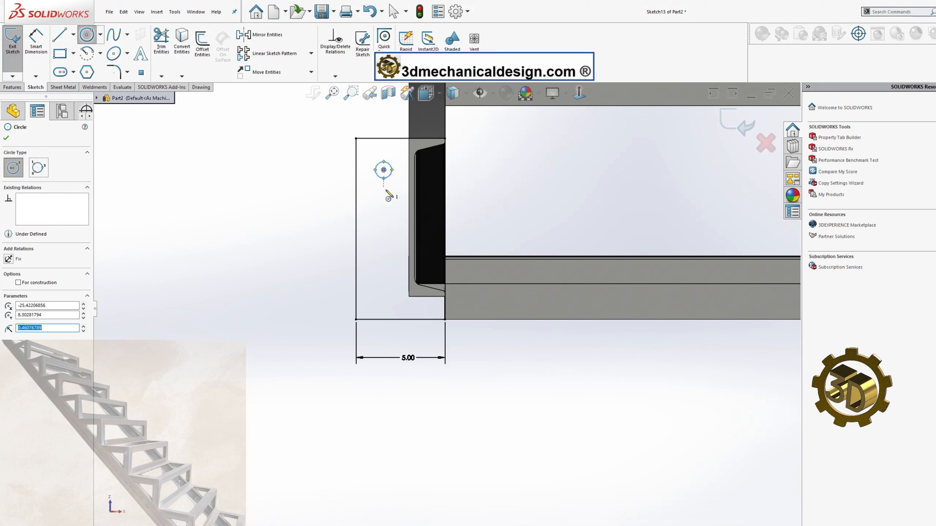
click(384, 292)
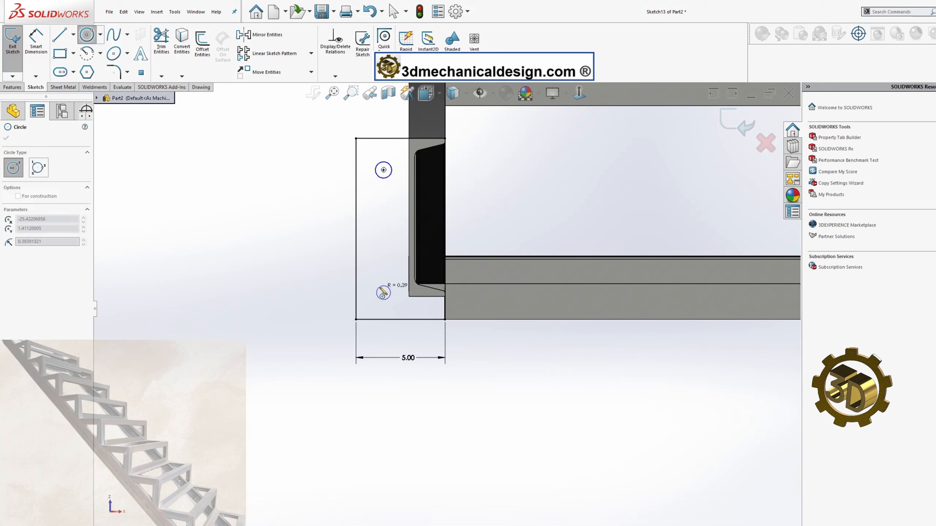
click(381, 290)
key(Escape)
Draw a vertical centerline joining the two circle centers and a short centerline from its midpoint to the midpoint of the plate's outer edge.
click(74, 35)
click(65, 49)
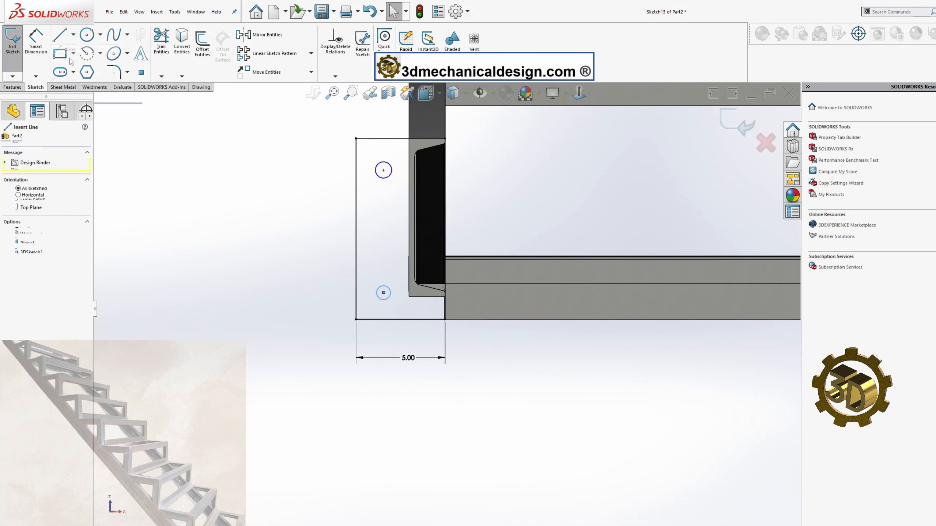
click(74, 38)
click(78, 59)
drag(384, 170, 384, 292)
click(384, 232)
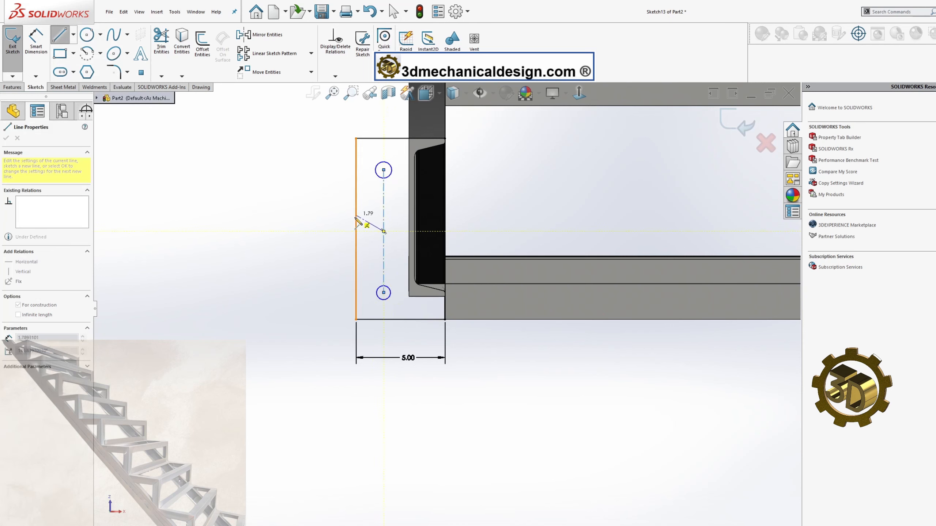
click(356, 230)
key(Escape)
Make the short centerline perpendicular to the plate's outer edge.
click(367, 230)
ctrl+click(356, 224)
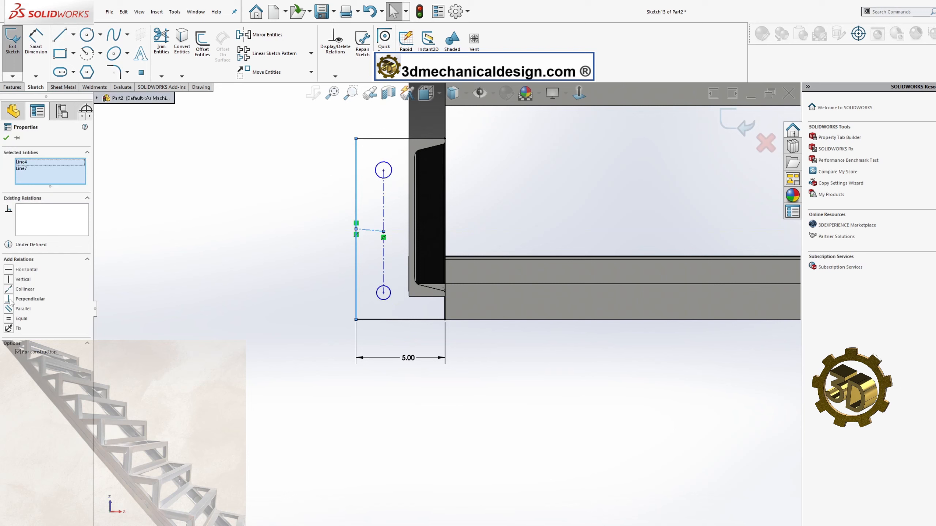
click(10, 299)
Dimension the vertical centerline between the two circle centers to 6.00 in.
click(36, 41)
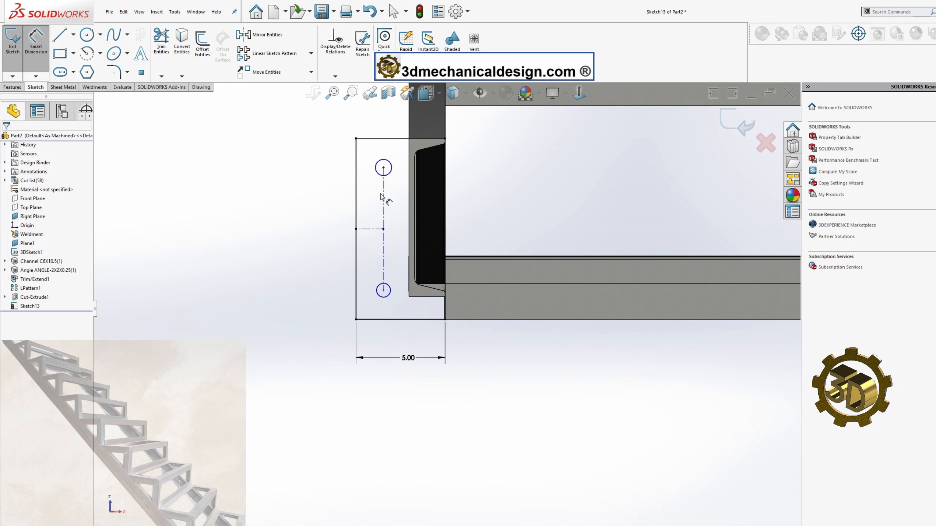
click(315, 210)
text(6.00in)
key(Return)
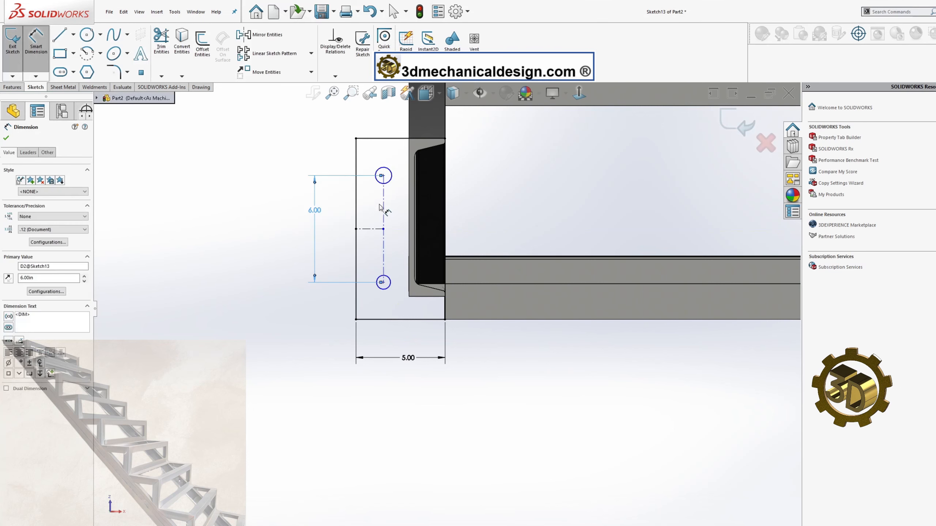
Dimension the vertical centerline 1.25 in from the plate's outer edge.
click(383, 205)
click(356, 320)
click(287, 357)
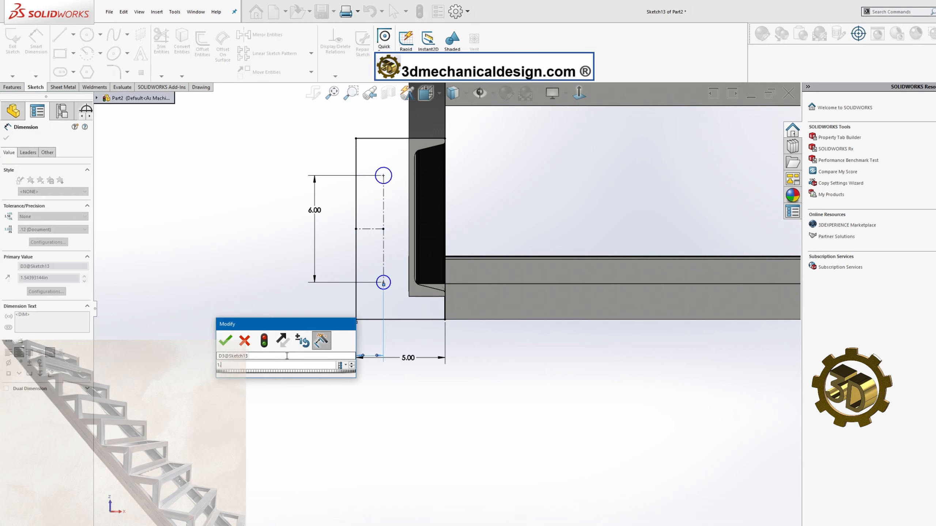
text(1.25)
key(Return)
Set the upper bolt hole circle's diameter to 1 in and make the two hole circles equal.
click(377, 170)
click(299, 135)
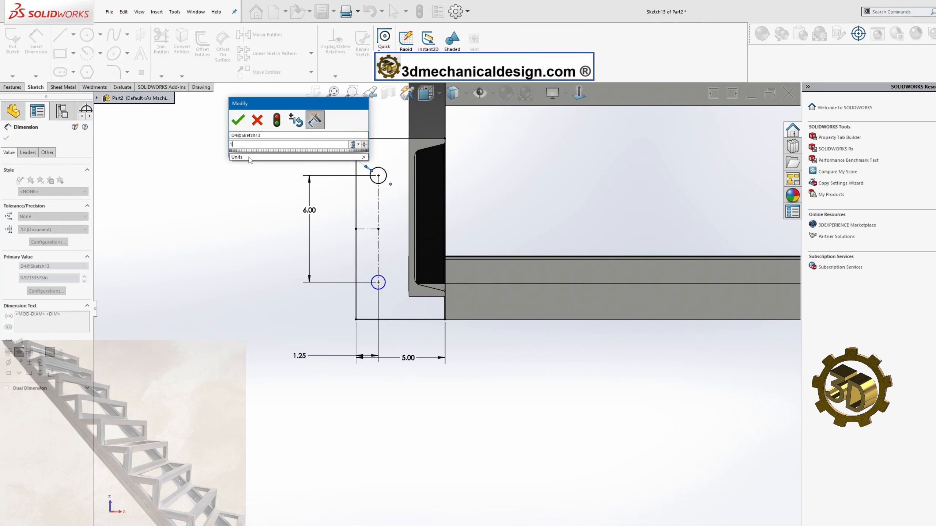
text(1)
key(Return)
key(Escape)
click(387, 172)
ctrl+click(385, 280)
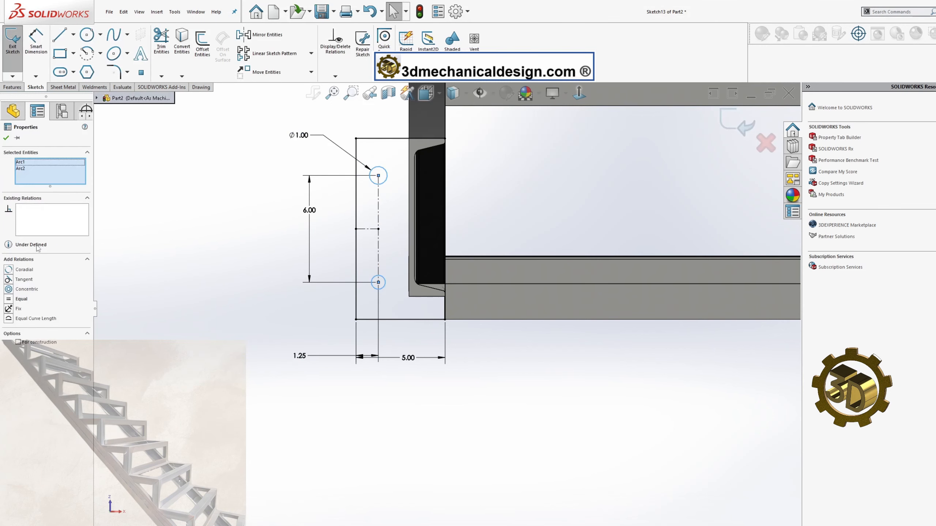
key(Escape)
Extrude the base plate profile with its bolt holes 0.375 in, without merging it with the stringer.
click(13, 87)
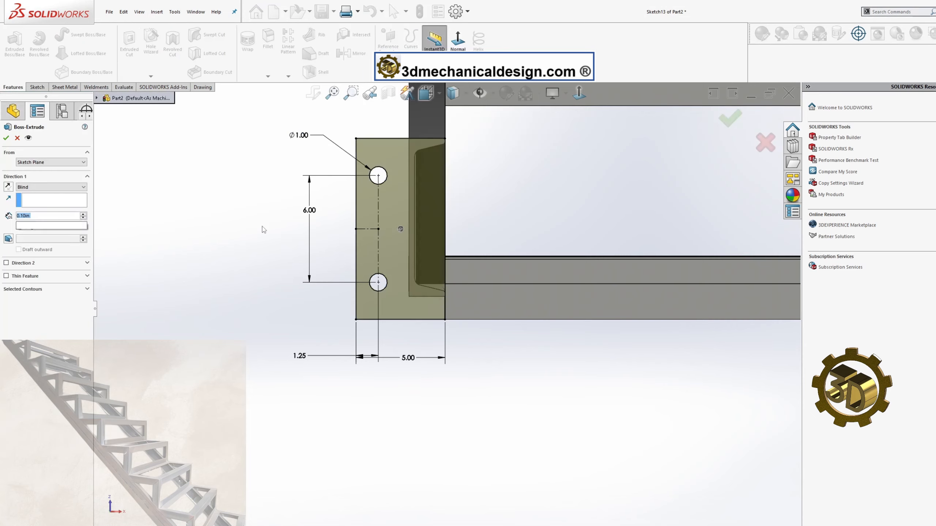
key(Return)
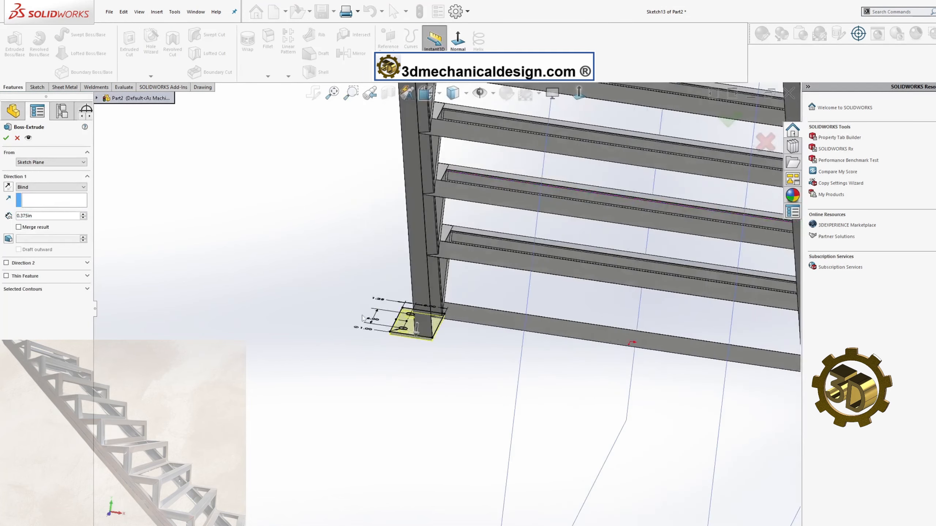
click(6, 138)
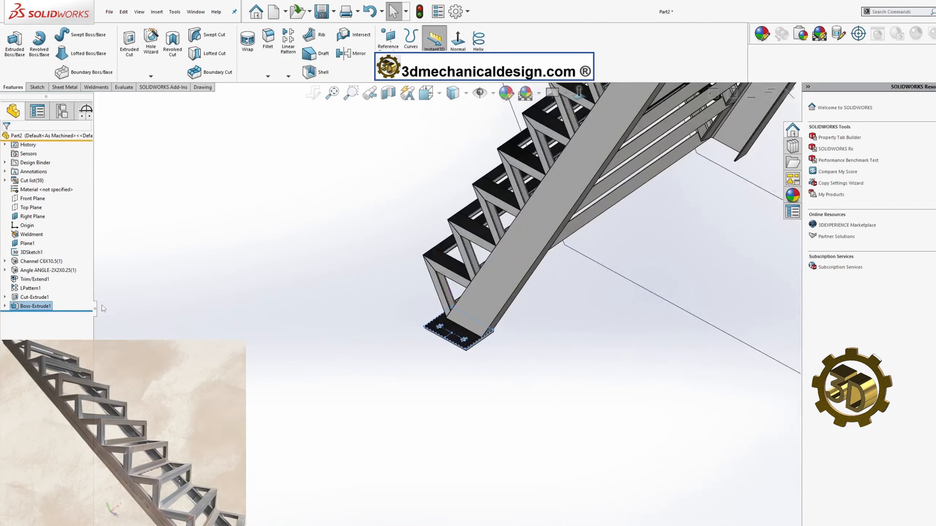
Reopen the base plate extrusion to review its settings.
right_click(48, 307)
click(57, 282)
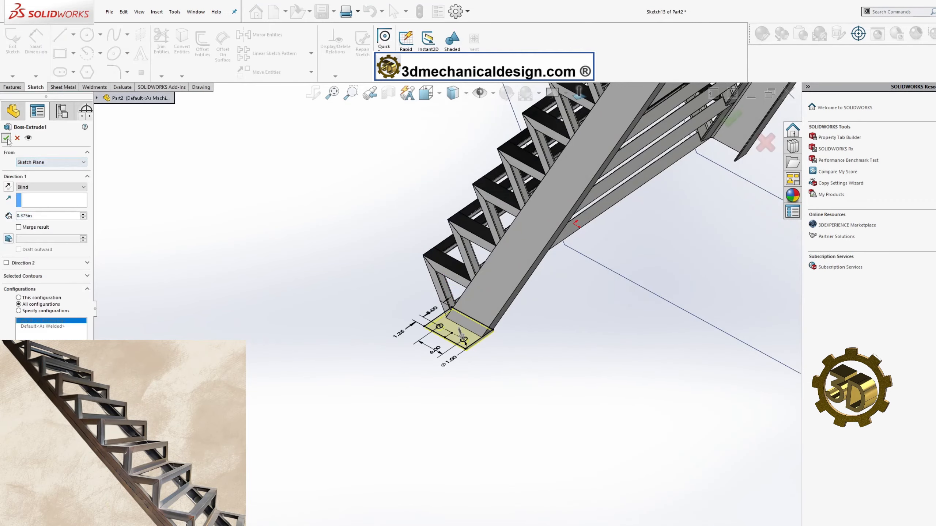
click(7, 139)
Sketch a rectangle about 4.87 in wide on the stringer's cut upper end face, from the channel's inner top corner outward past its outer side.
scroll(429, 324, up, 4)
middle_drag(498, 272, 448, 280)
scroll(459, 251, down, 9)
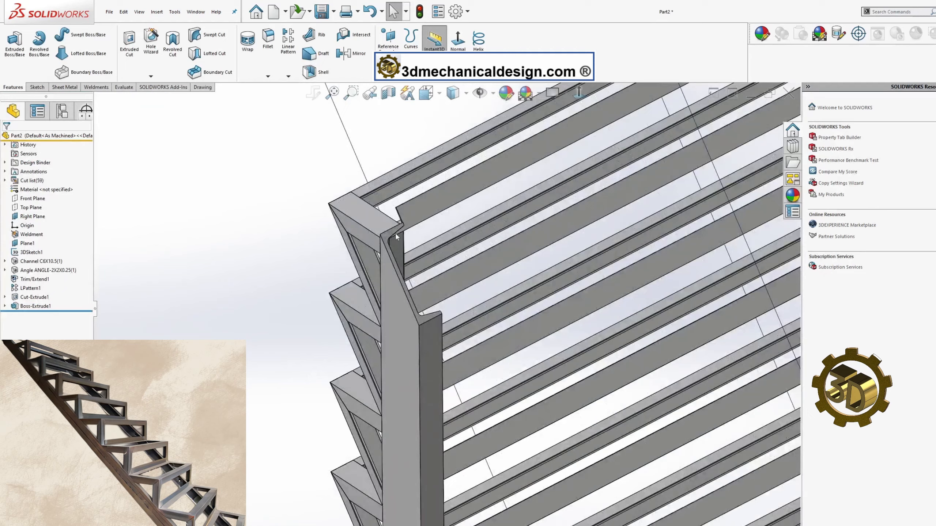
click(396, 237)
click(457, 39)
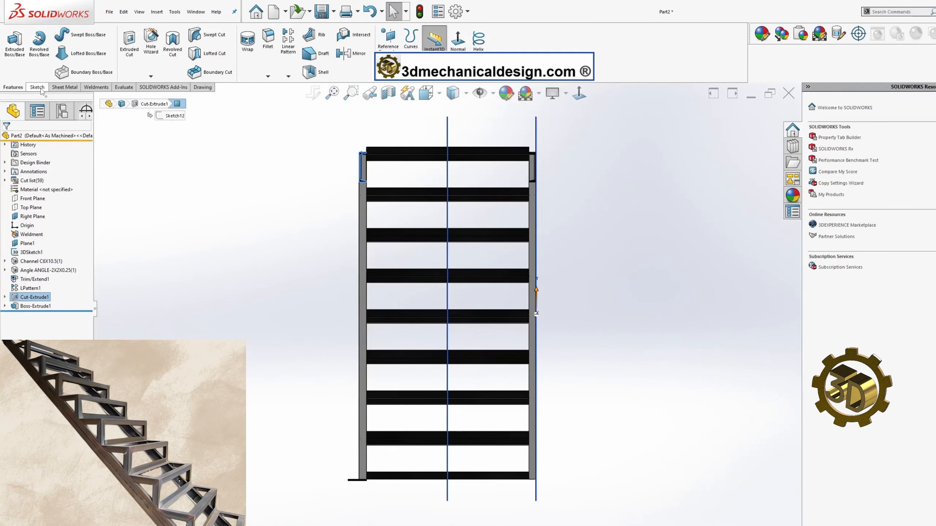
click(37, 87)
click(60, 53)
scroll(387, 150, down, 8)
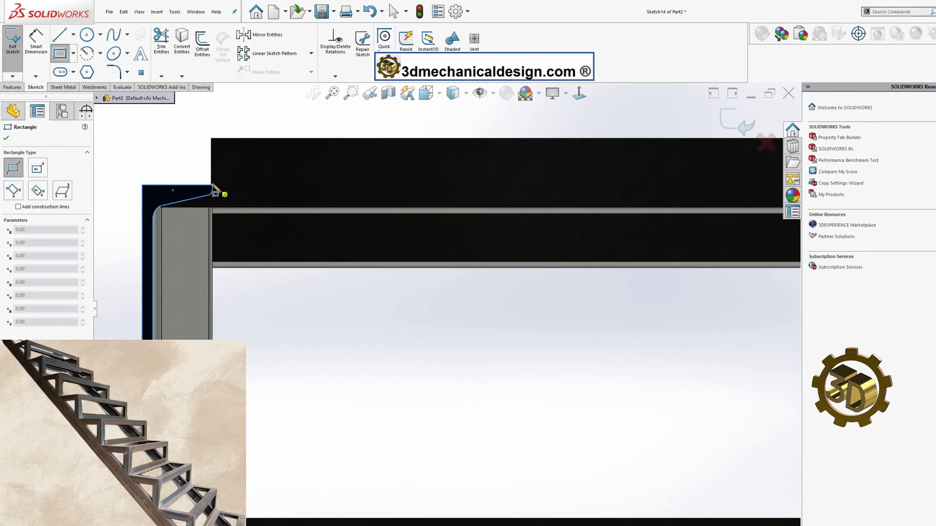
click(212, 185)
scroll(130, 431, up, 1)
click(110, 441)
Snap the rectangle's lower inner corner onto the lower corner of the channel's cut face.
scroll(110, 441, down, 7)
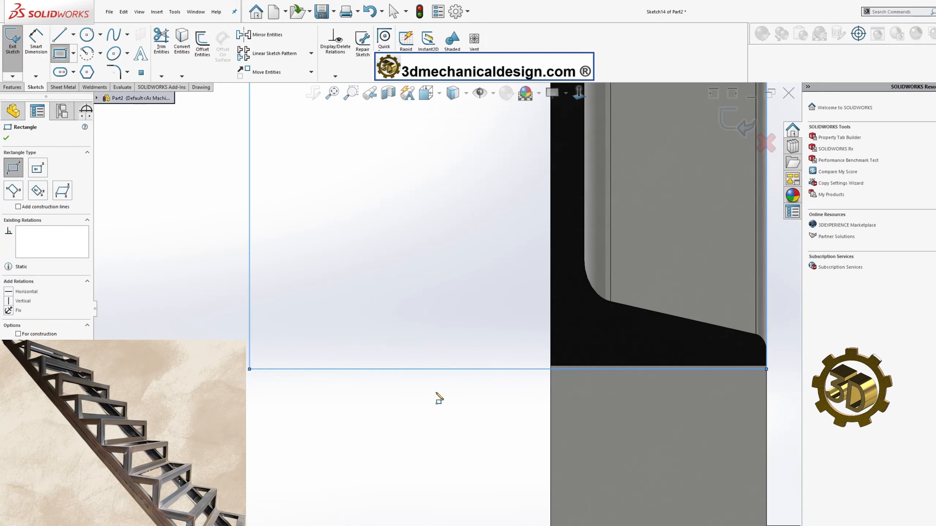
key(Escape)
drag(766, 370, 767, 366)
scroll(767, 366, up, 9)
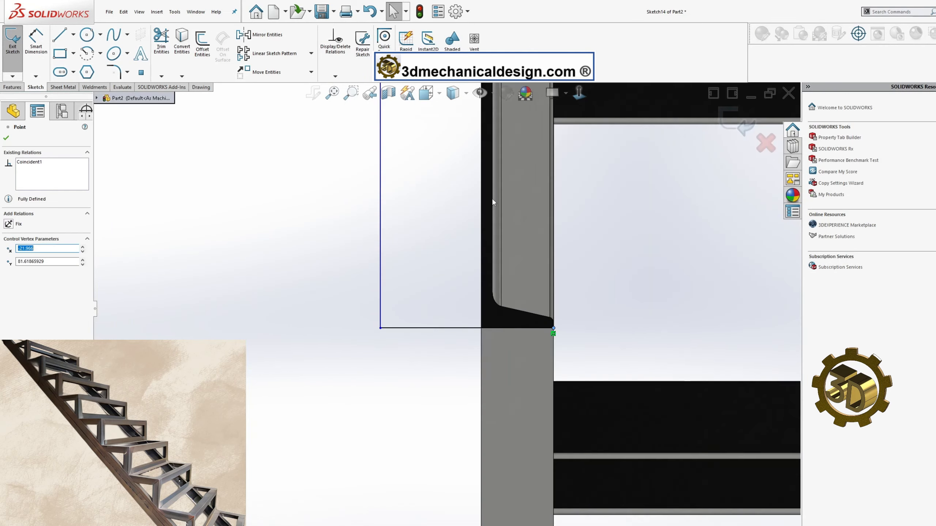
Dimension the upper plate rectangle's width to 5 in.
click(36, 44)
click(441, 321)
click(444, 351)
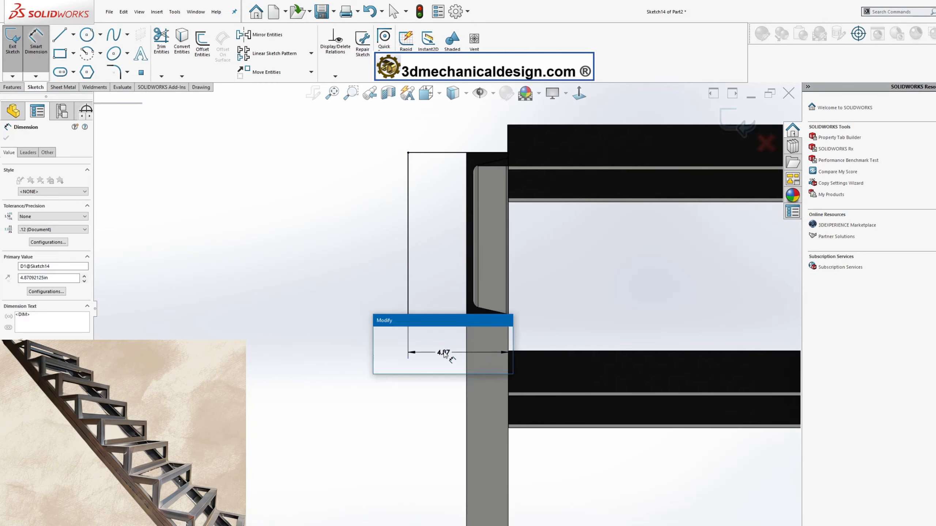
text(5)
key(Return)
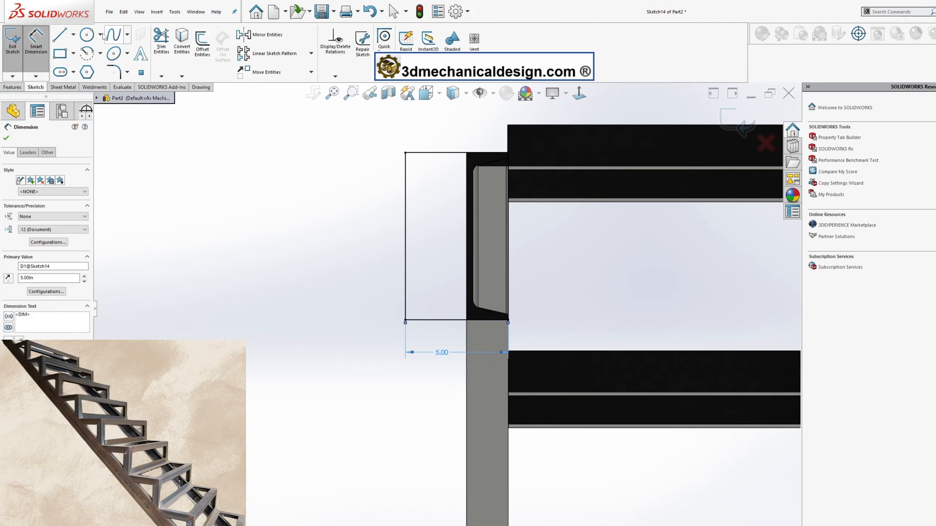
Sketch two bolt hole circles, radius about 0.54 in and 0.58 in, one above the other on the upper plate's outer side.
click(87, 34)
click(432, 182)
click(434, 172)
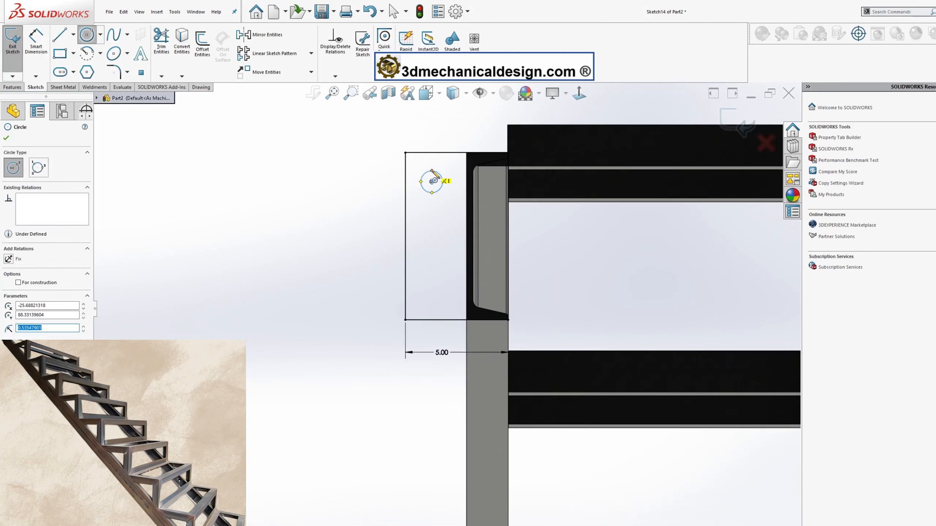
click(432, 281)
click(433, 269)
key(Escape)
Make the two bolt hole circles on the upper plate equal.
click(442, 182)
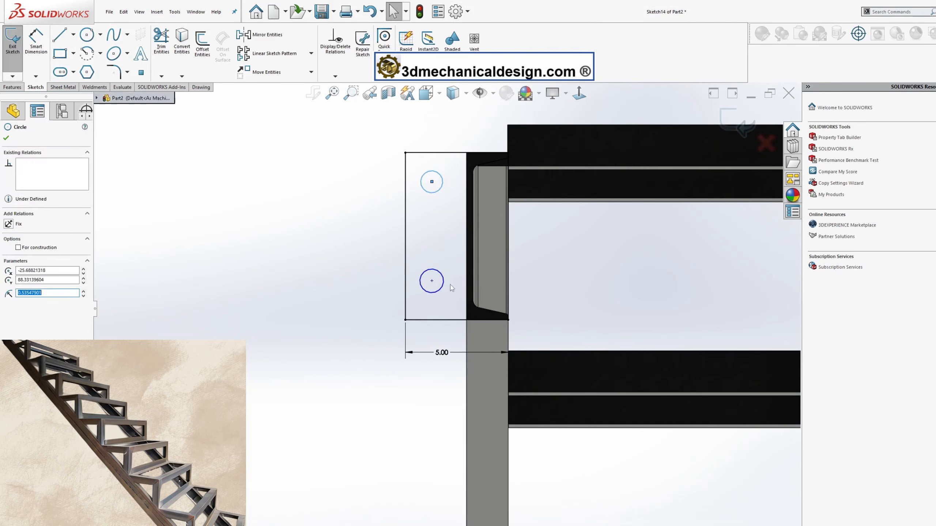
ctrl+click(443, 285)
click(12, 306)
click(7, 138)
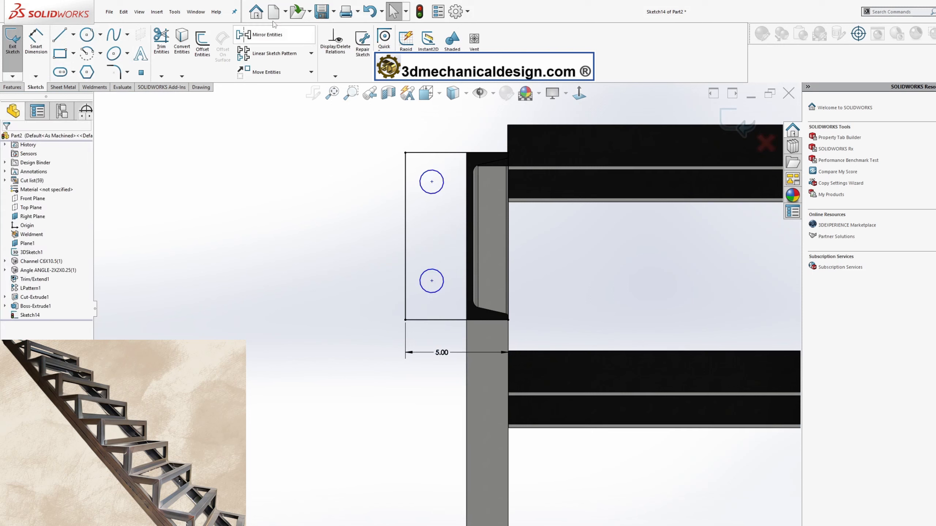
Draw a vertical centerline joining the two circle centers and a short centerline from the plate's outer edge midpoint to its midpoint.
click(74, 34)
click(65, 55)
drag(432, 182, 432, 281)
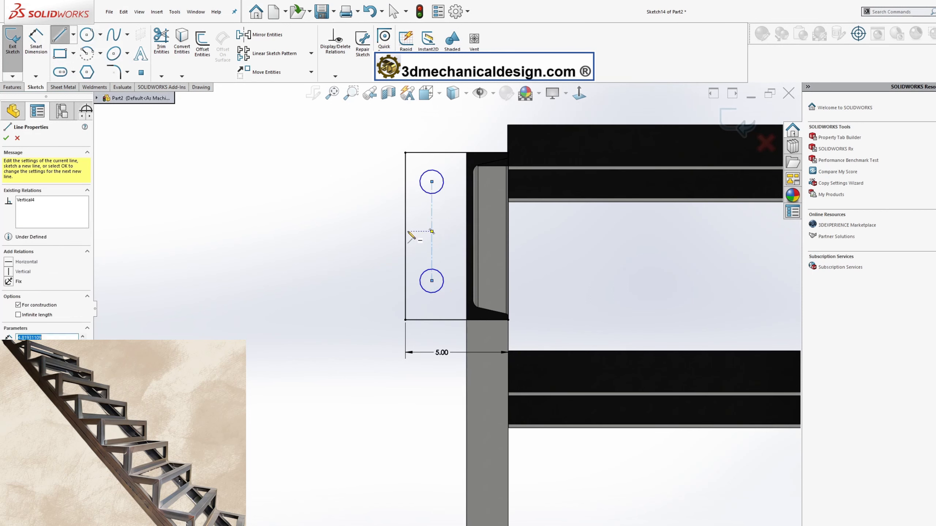
drag(405, 236, 431, 231)
key(Escape)
Make the short centerline perpendicular to the upper plate's outer edge.
click(425, 233)
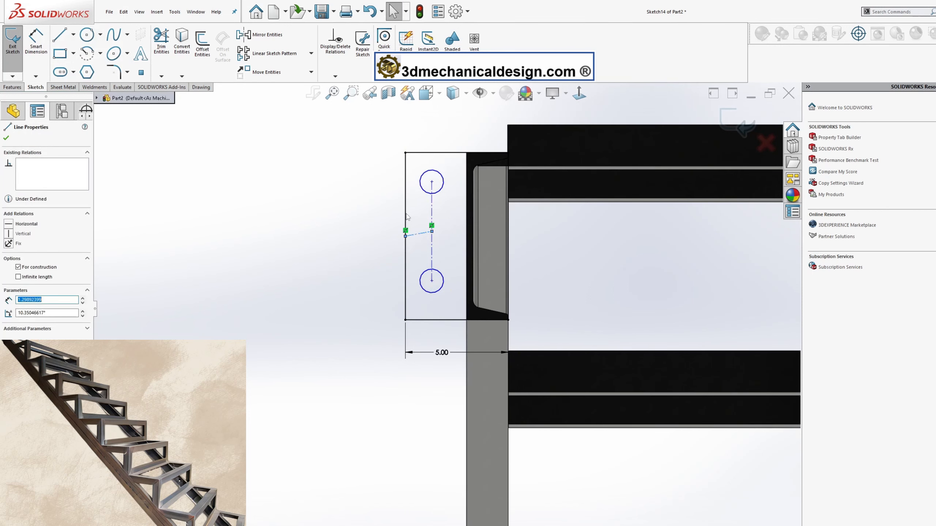
ctrl+click(406, 217)
click(9, 300)
click(6, 138)
Dimension the vertical centerline between the upper plate's hole centers to 5 in.
click(36, 46)
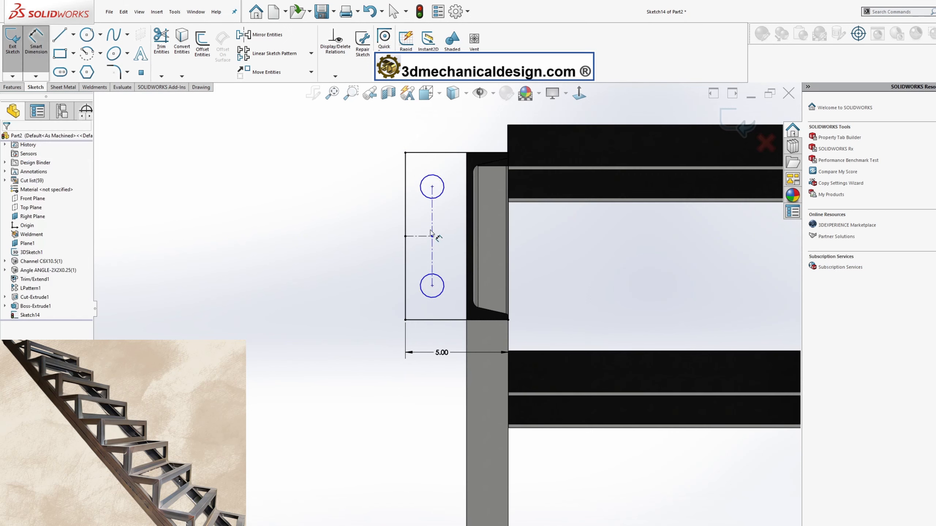
click(354, 229)
text(5)
key(Return)
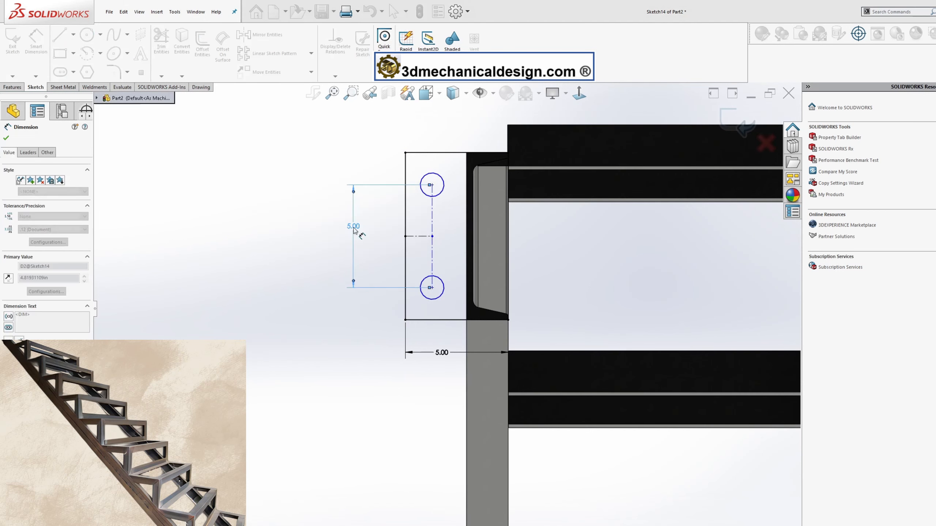
Dimension the upper plate's vertical centerline 1.25 in from the plate's outer edge.
click(432, 227)
click(405, 225)
click(346, 360)
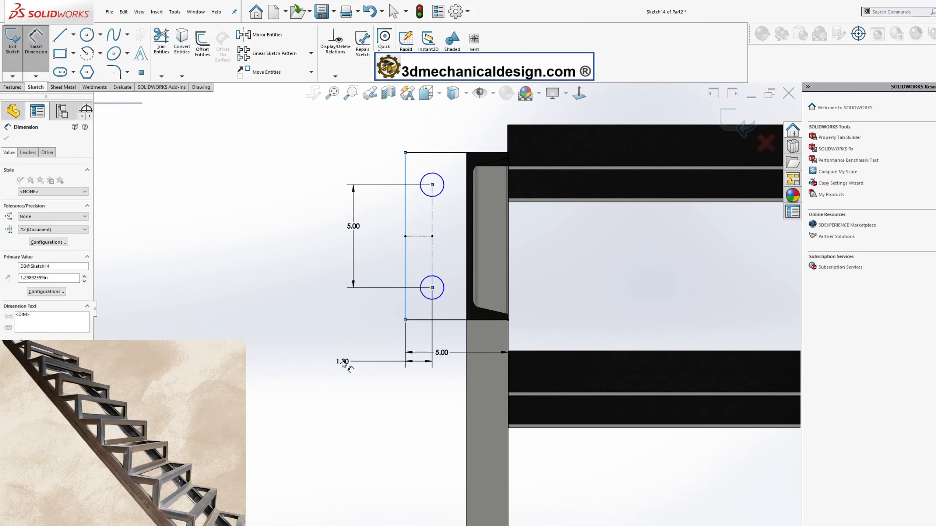
text(1.25)
key(Return)
Set the upper plate's hole circle diameter to 1 in and extrude the plate profile as a solid plate.
click(420, 180)
click(334, 146)
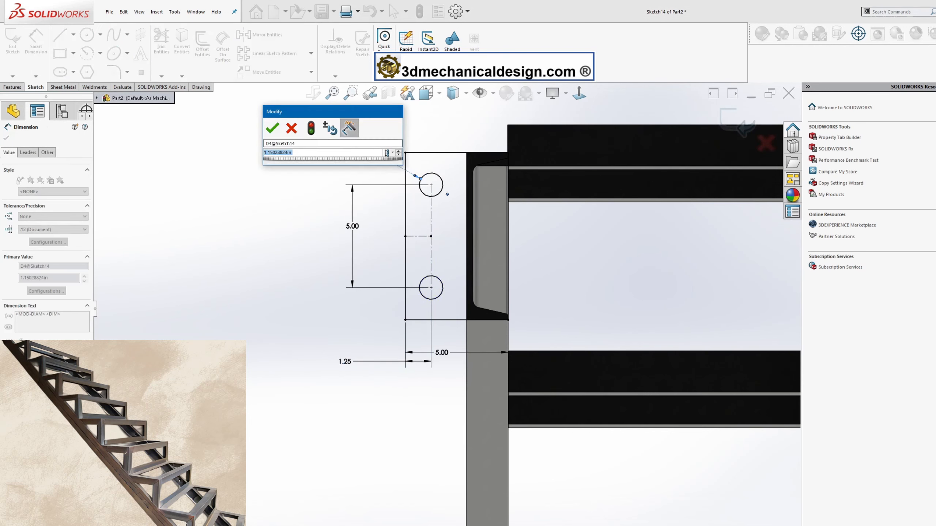
text(1)
key(Return)
click(21, 90)
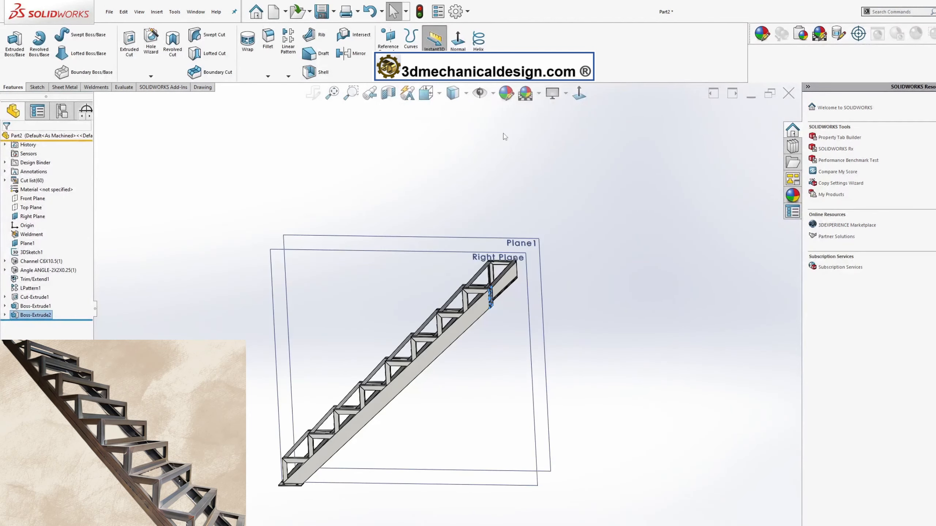
Mirror the lower base plate and upper plate bodies about the Right Plane.
key(s)
click(352, 53)
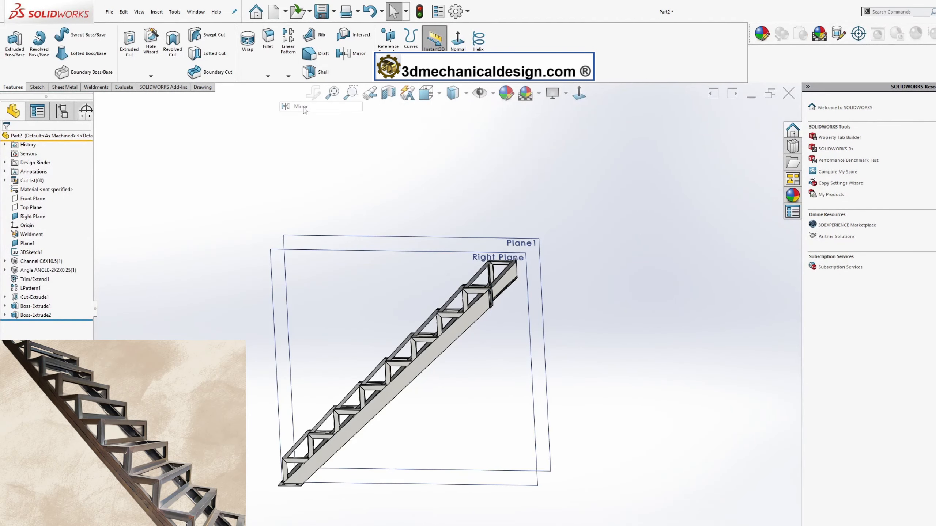
click(97, 98)
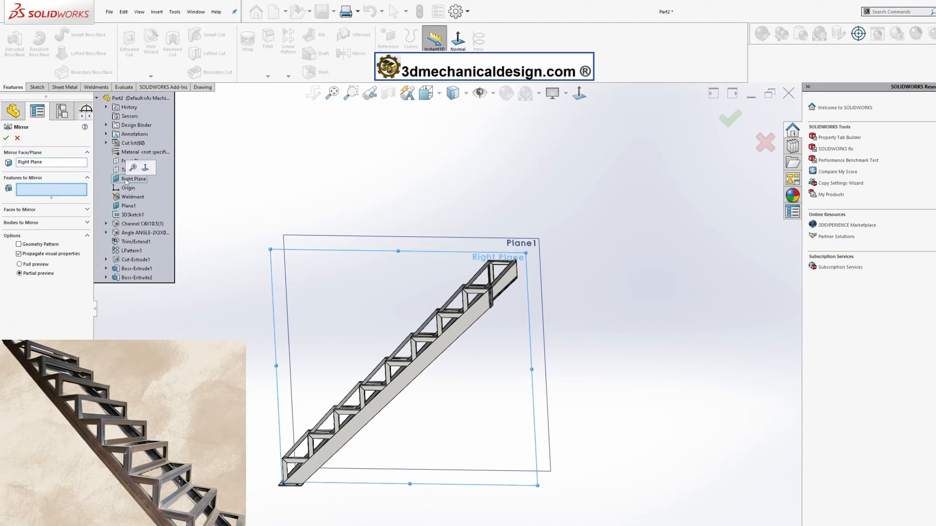
click(20, 223)
scroll(324, 509, down, 2)
middle_drag(324, 508, 317, 463)
scroll(337, 323, down, 3)
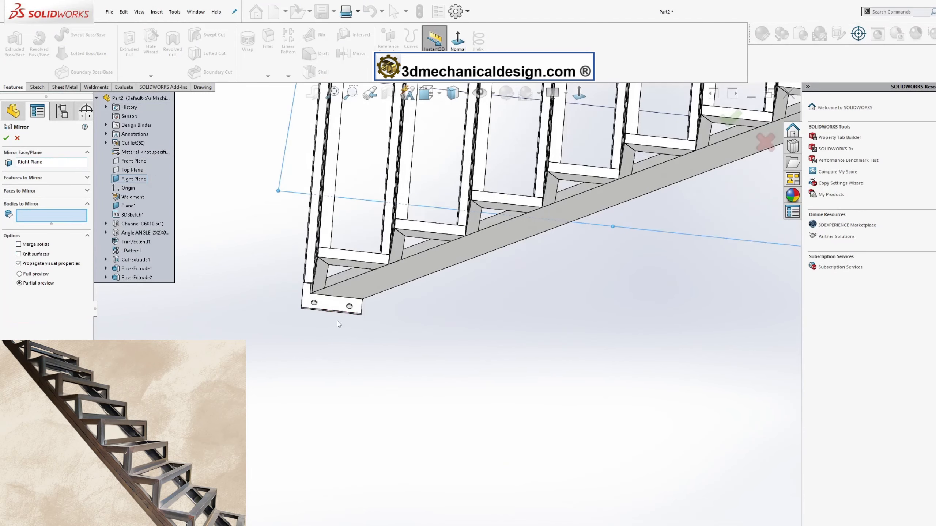
click(336, 308)
scroll(336, 308, up, 5)
scroll(448, 310, down, 5)
middle_drag(447, 311, 416, 280)
click(420, 354)
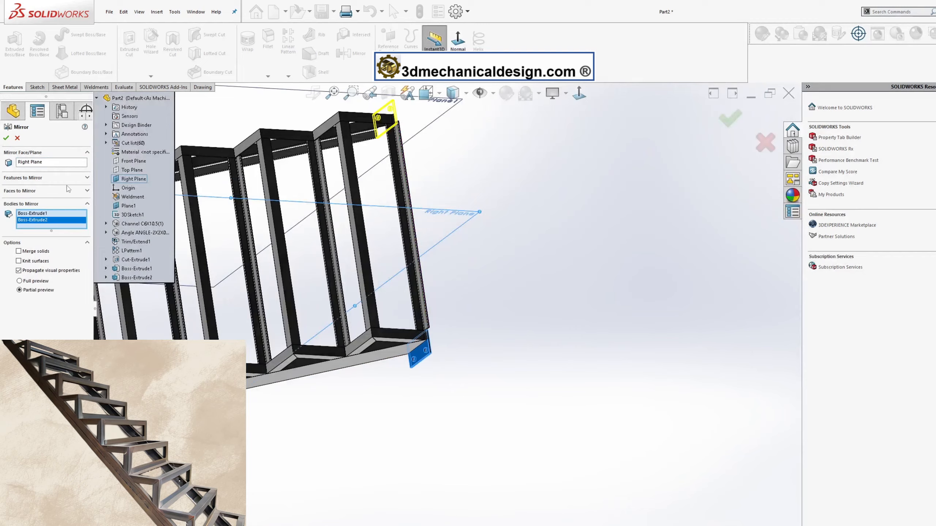